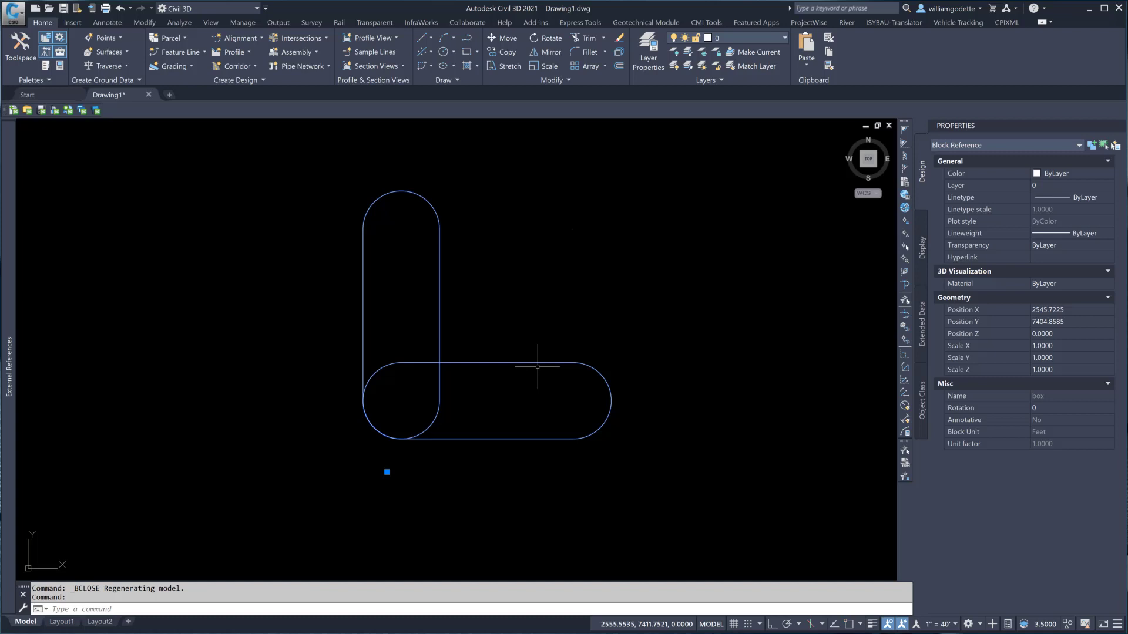
# - Open the existing block named box for editing in the Block Editor
pyautogui.write('e')
pyautogui.press('Return')
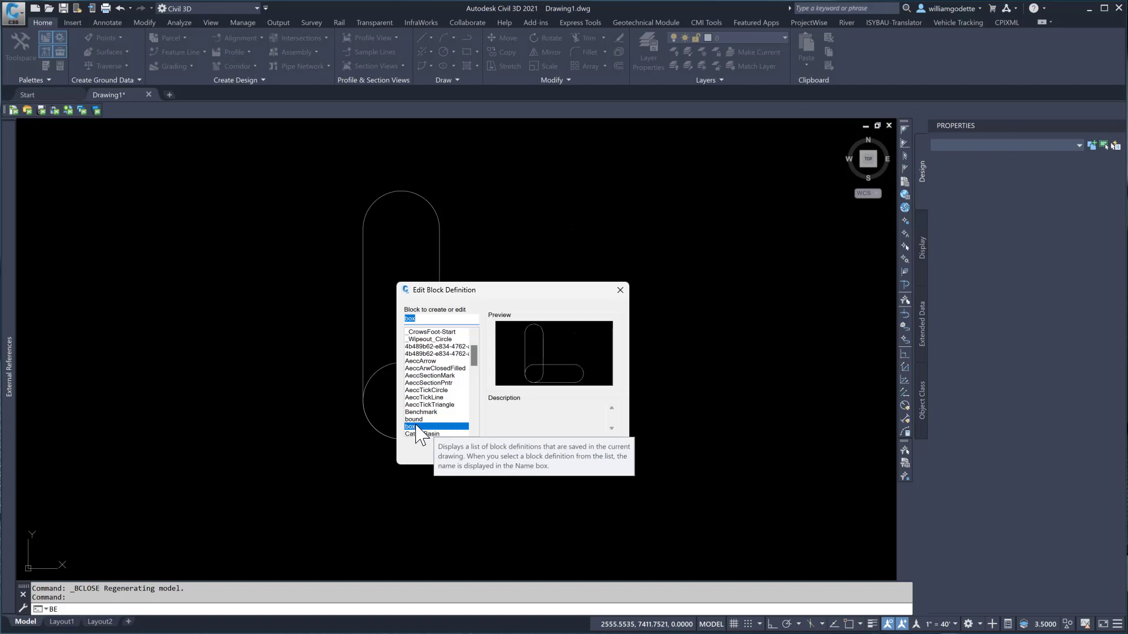
pyautogui.click(502, 459)
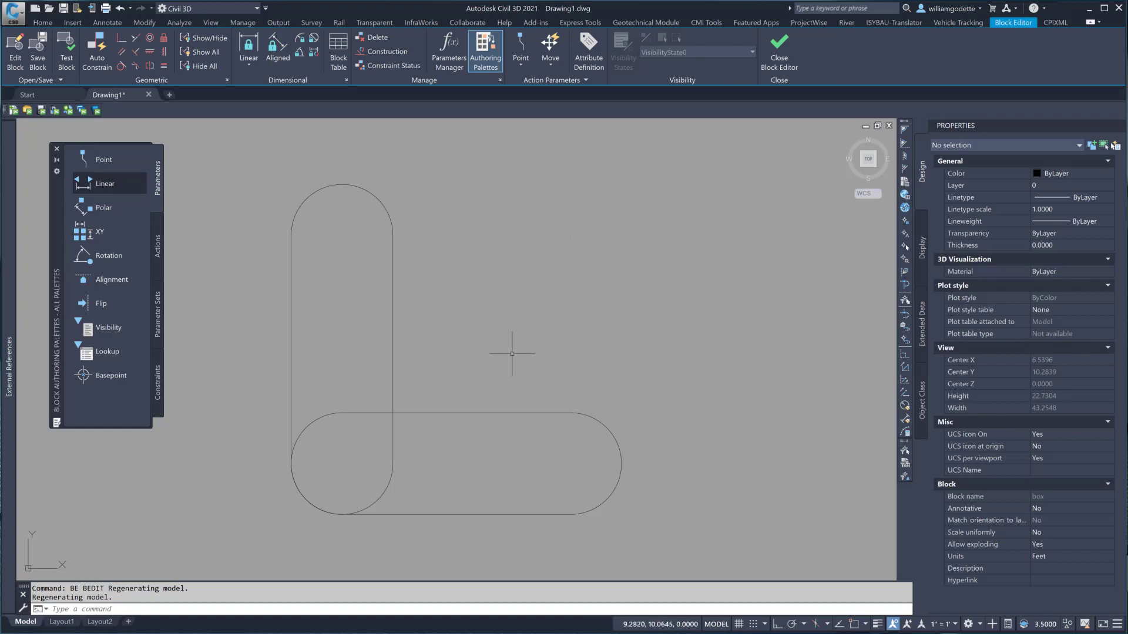
pyautogui.click(464, 413)
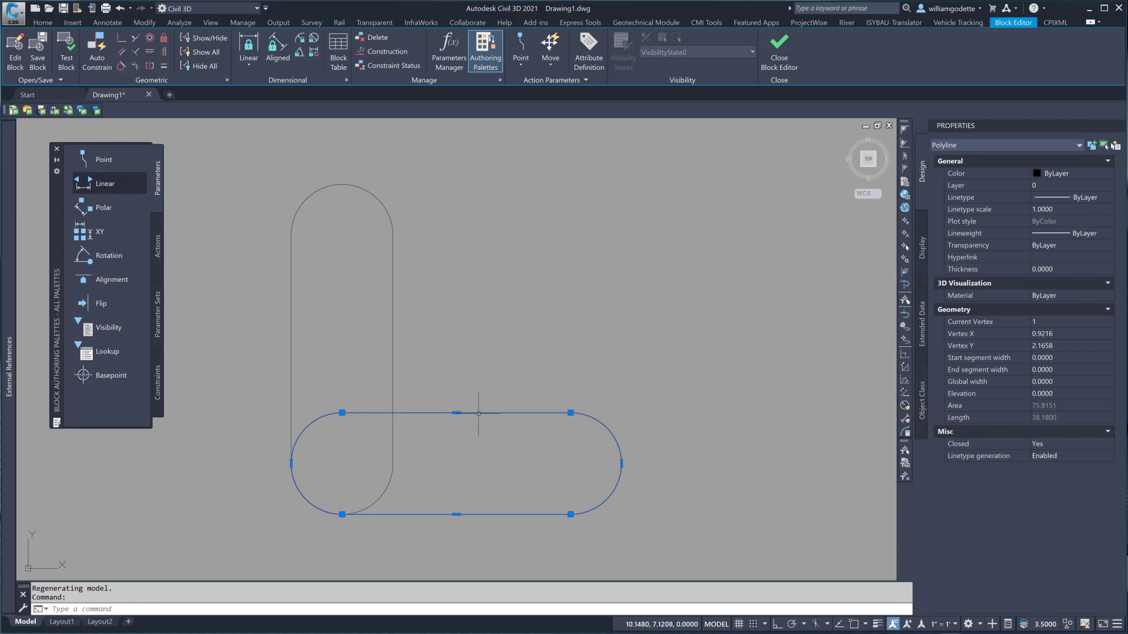
pyautogui.press('Escape')
pyautogui.click(393, 314)
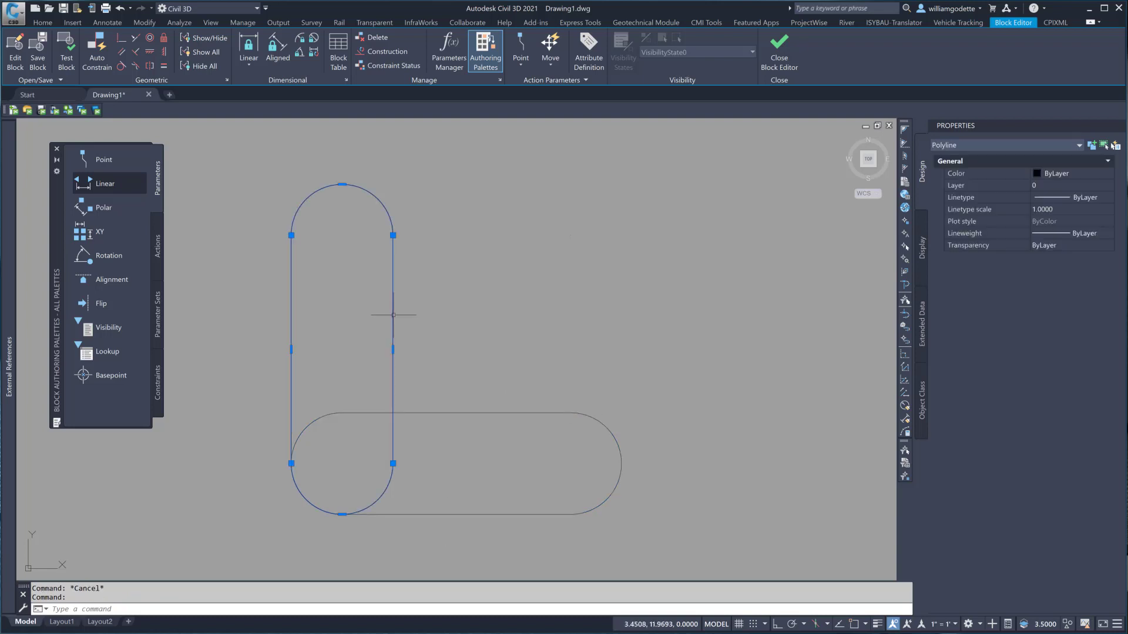
pyautogui.press('Escape')
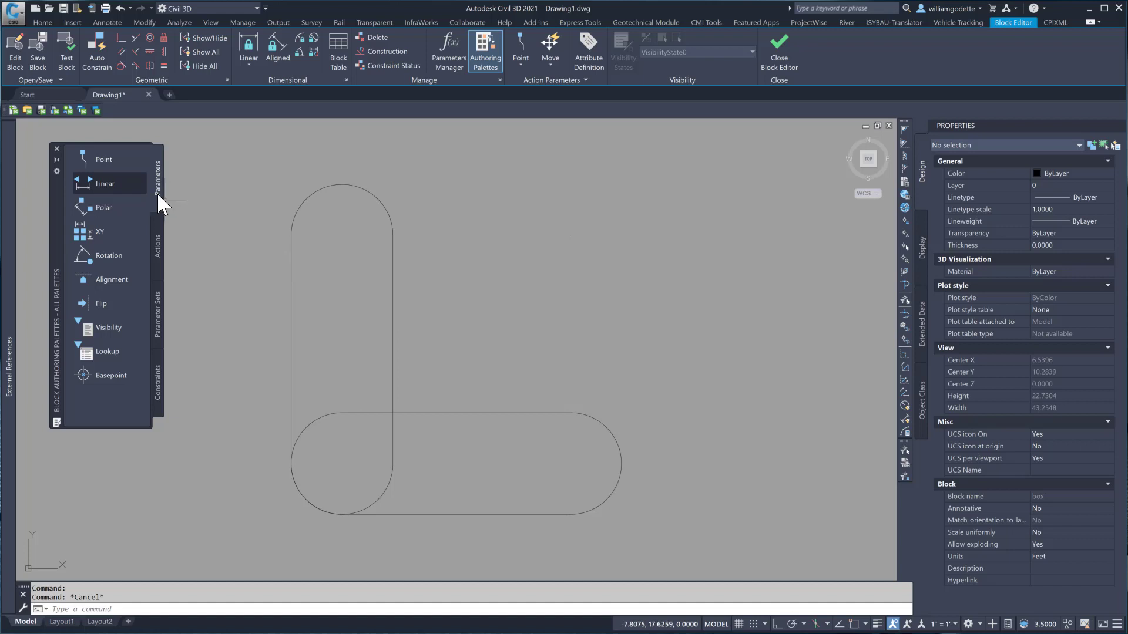
pyautogui.click(158, 246)
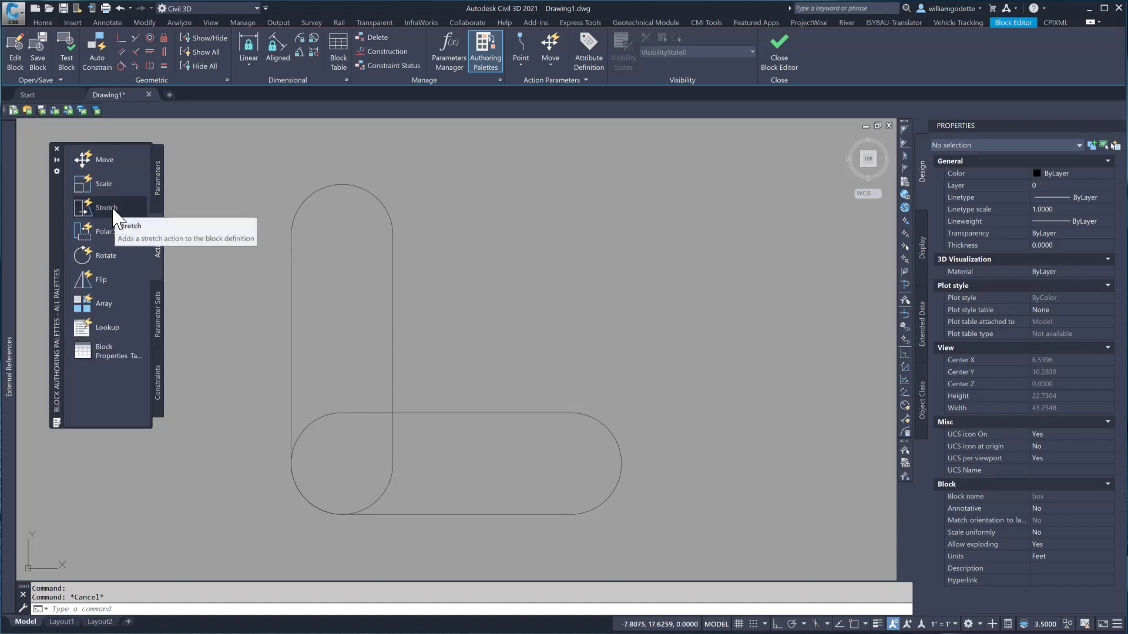
pyautogui.click(157, 195)
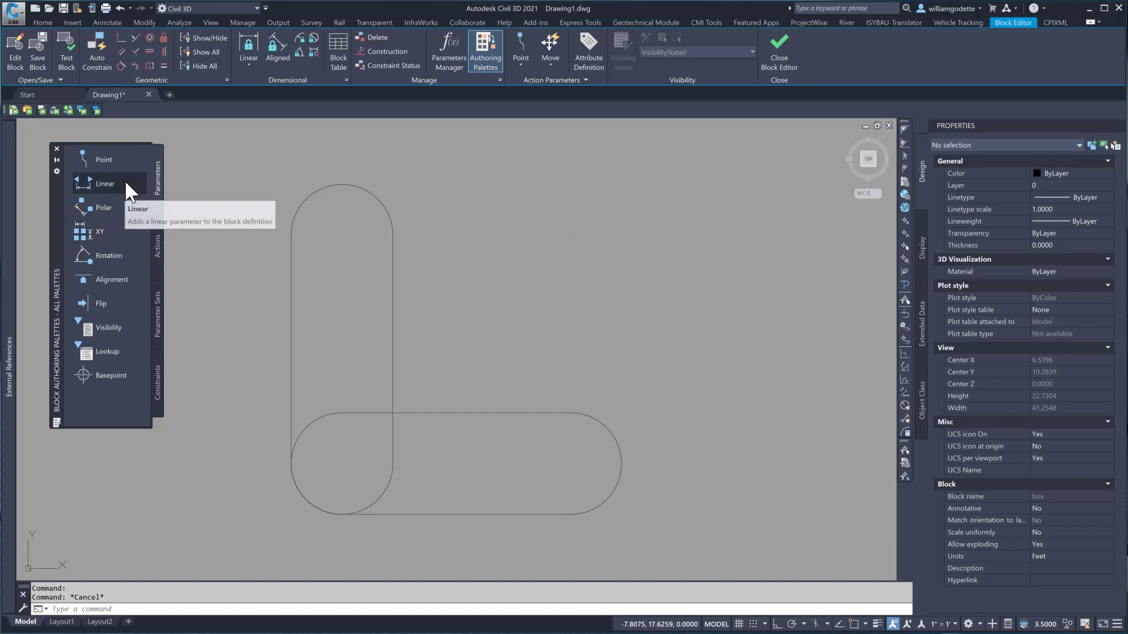
# - Add a point parameter at the center of the horizontal slot's free-end arc, with its label outside the slot
pyautogui.click(104, 160)
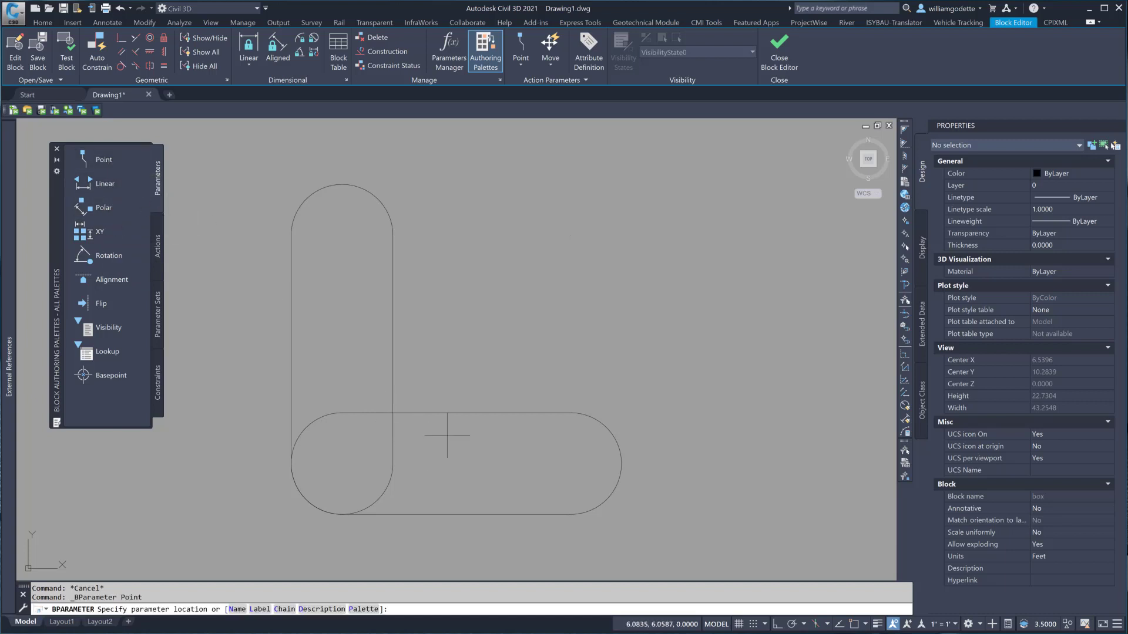
pyautogui.write('cen')
pyautogui.press('Return')
pyautogui.click(610, 447)
pyautogui.click(693, 441)
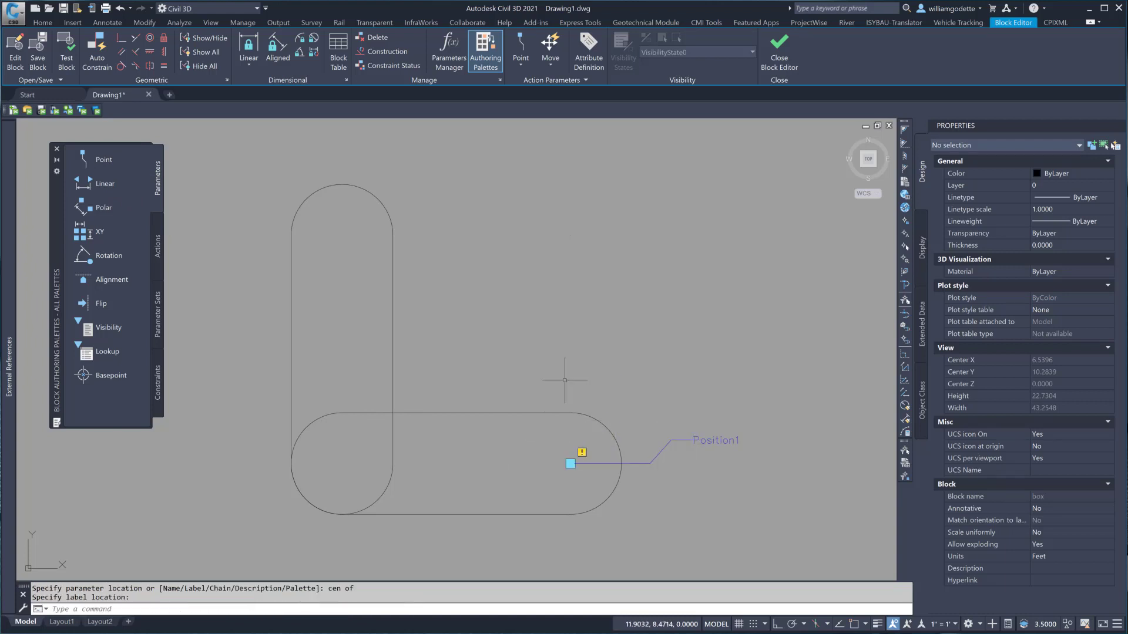
# - Attach a stretch action to the point parameter, framing the horizontal slot's free end and selecting that slot as the object
pyautogui.click(158, 243)
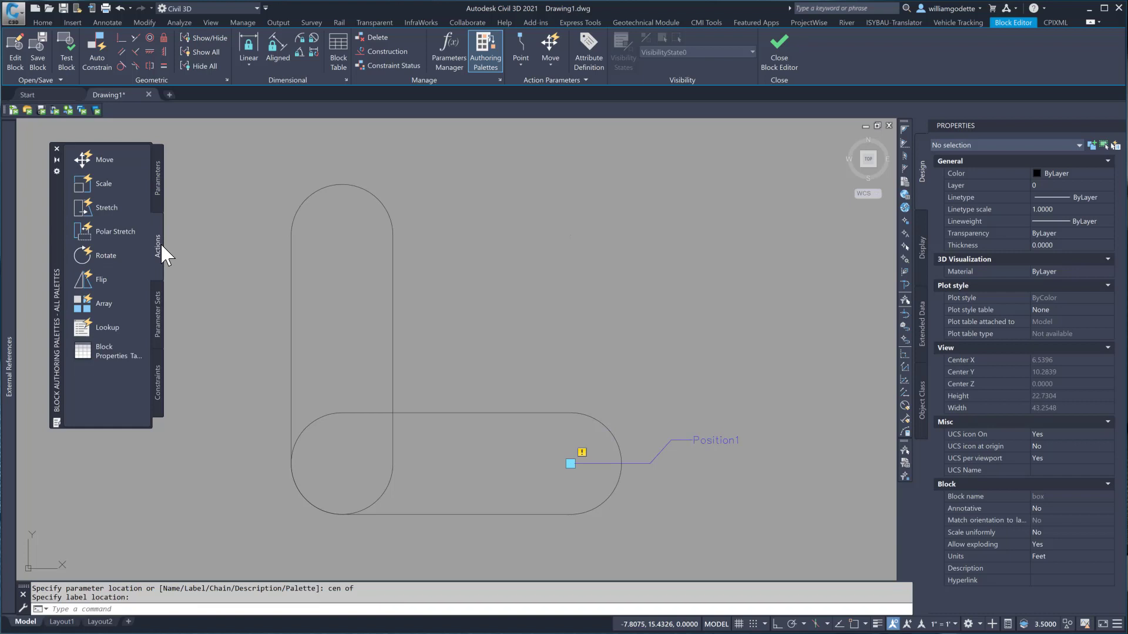
pyautogui.click(105, 210)
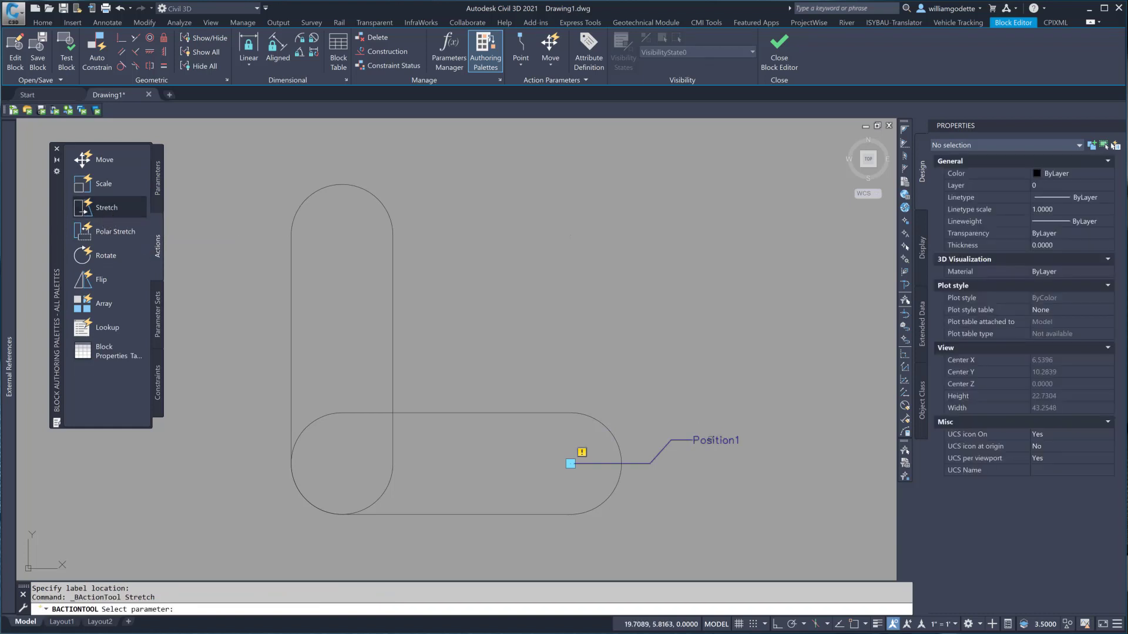
pyautogui.click(713, 442)
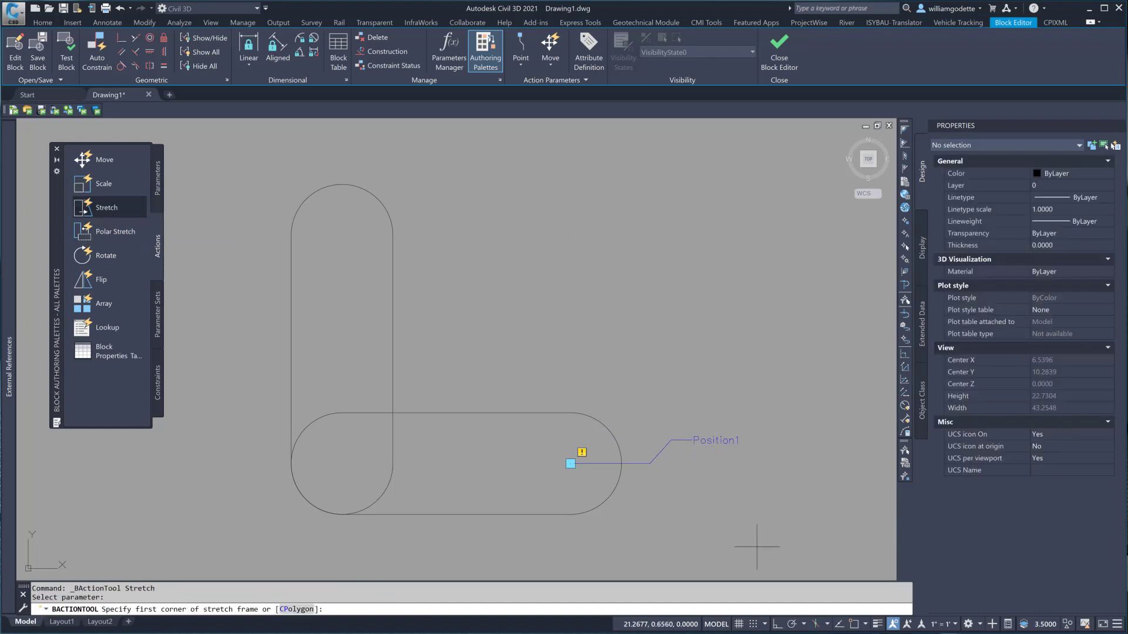
pyautogui.click(766, 553)
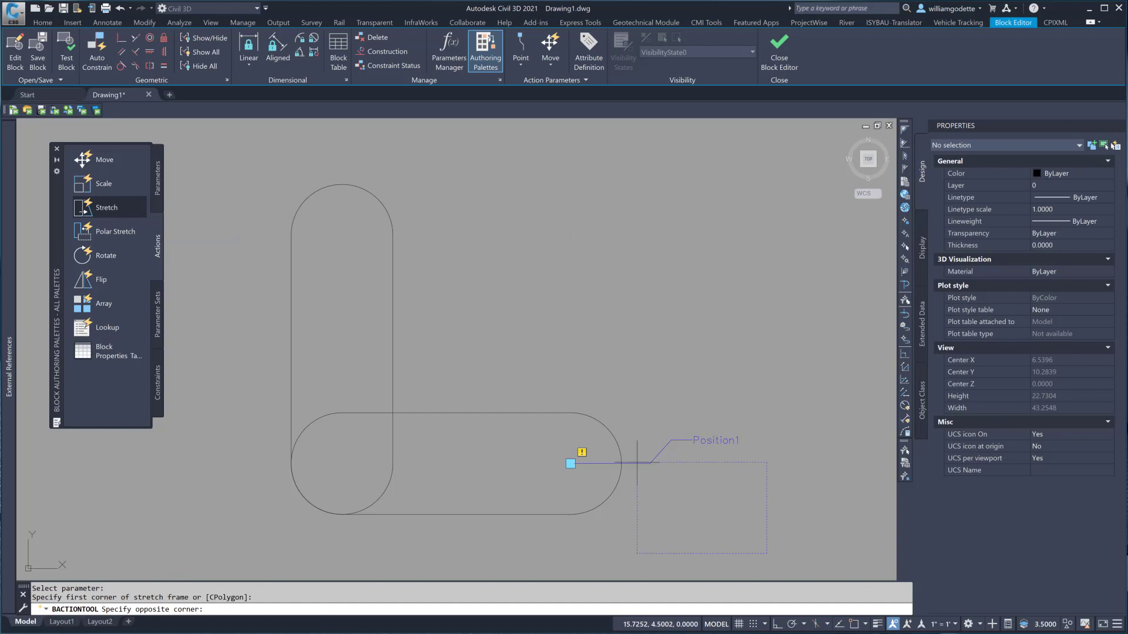
pyautogui.click(525, 368)
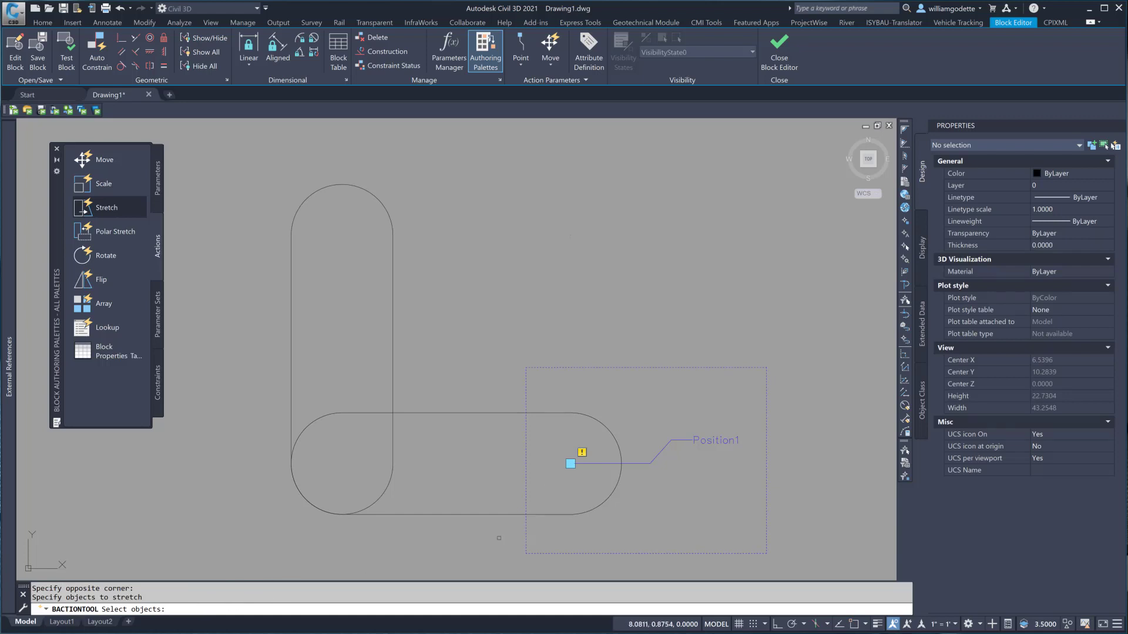
pyautogui.click(568, 516)
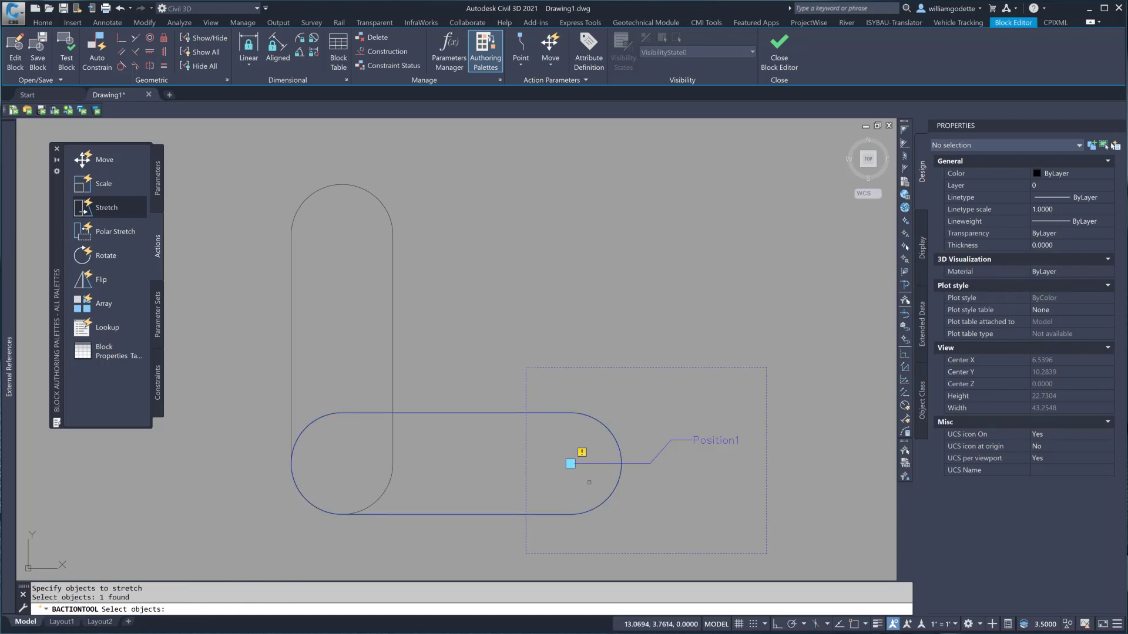
pyautogui.press('Return')
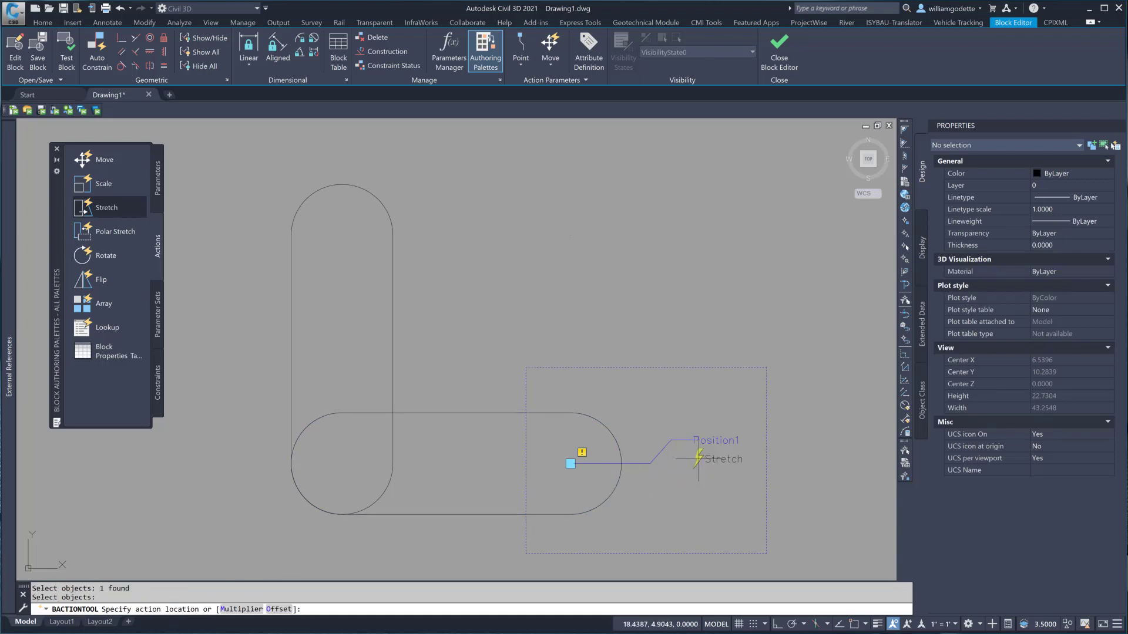
pyautogui.click(699, 459)
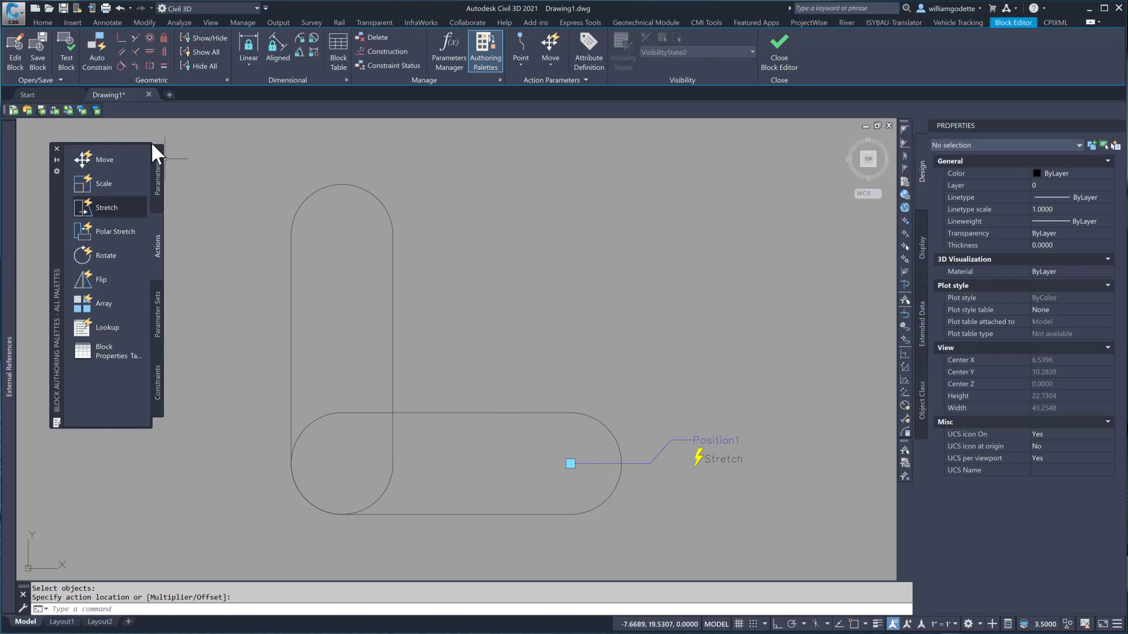
# - Save the block and try stretching the horizontal slot by its point grip with Ortho on in the block test window
pyautogui.click(43, 57)
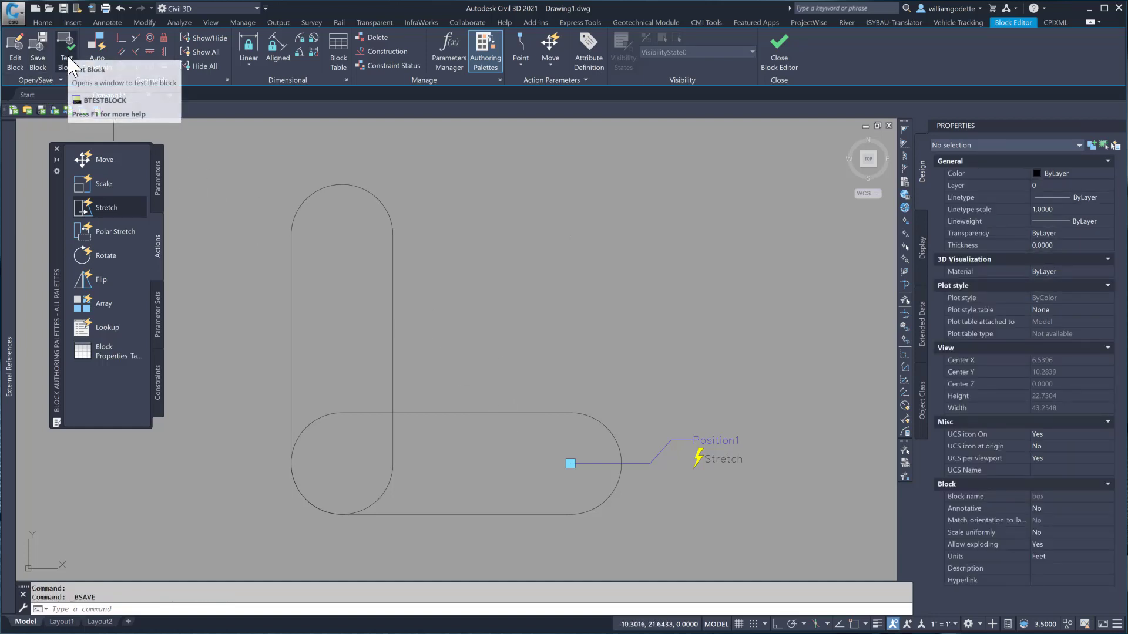
pyautogui.click(67, 54)
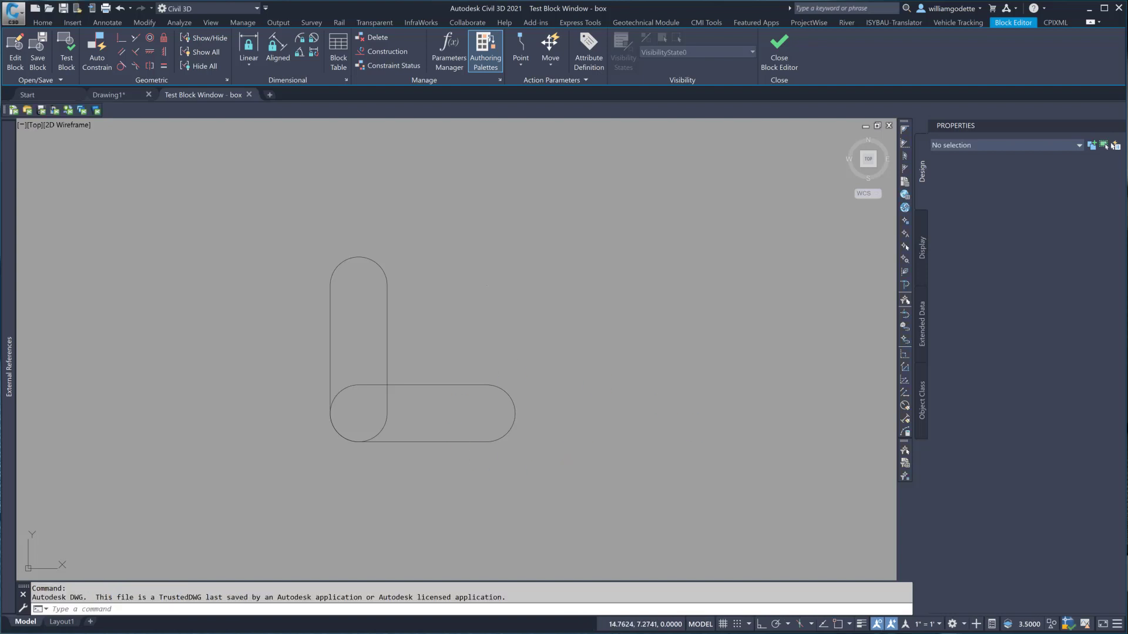
pyautogui.click(539, 436)
pyautogui.click(498, 429)
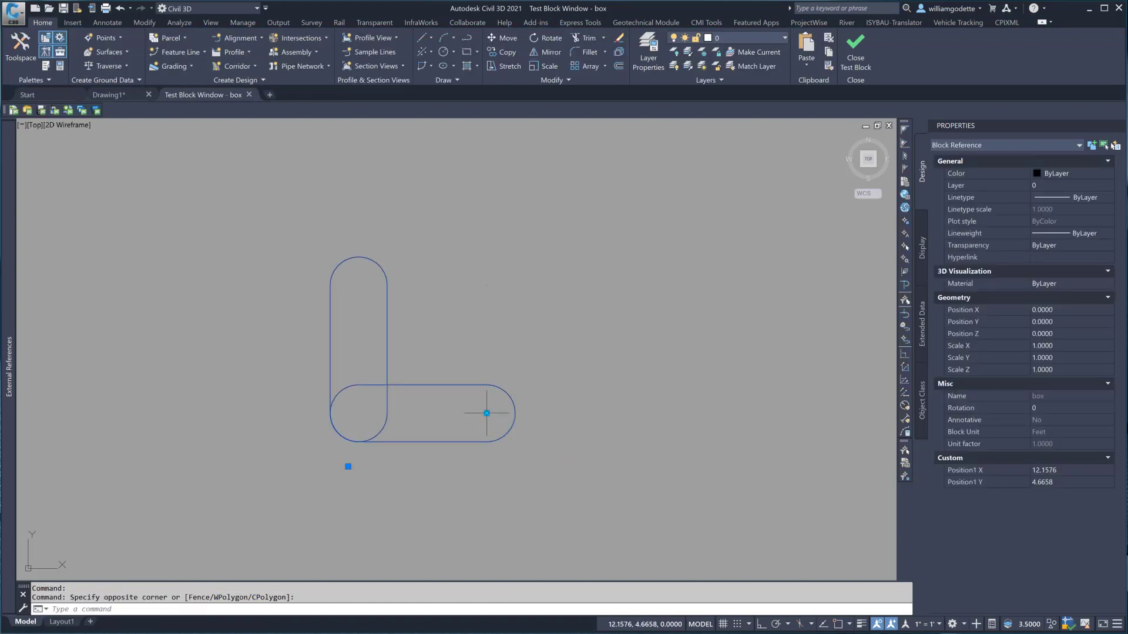
pyautogui.click(487, 412)
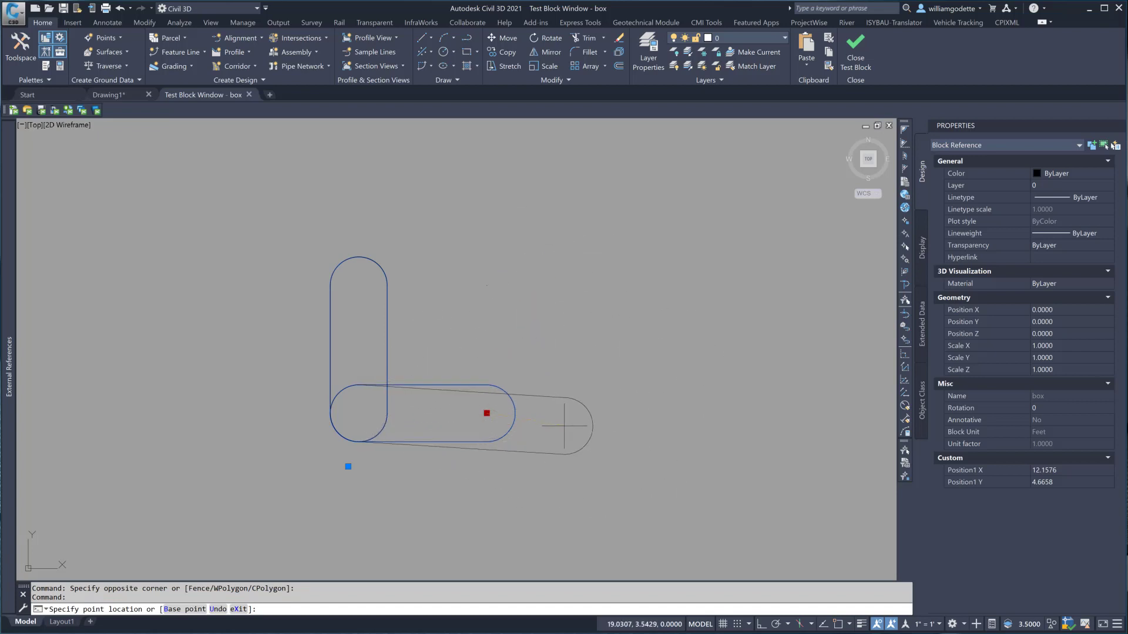
pyautogui.press('F8')
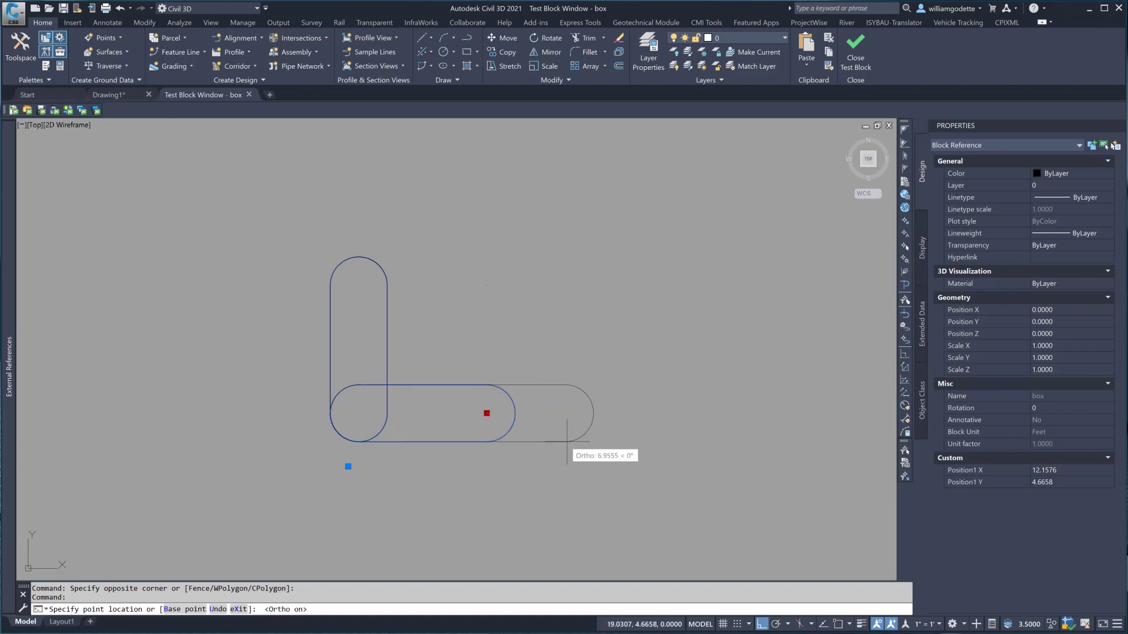
pyautogui.press('Escape')
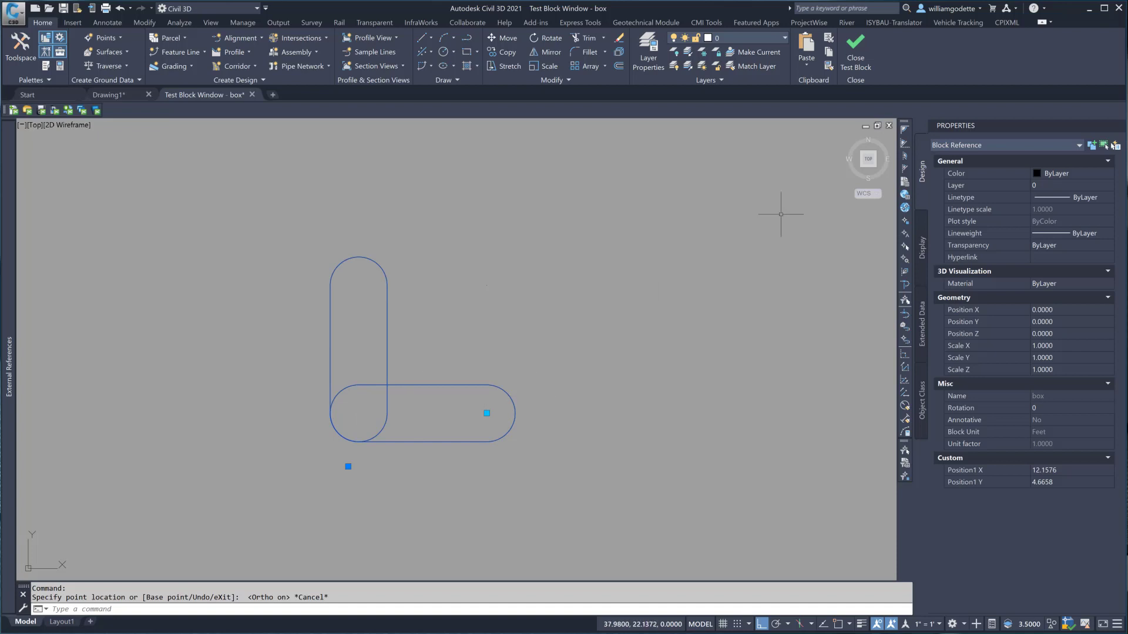
pyautogui.click(854, 51)
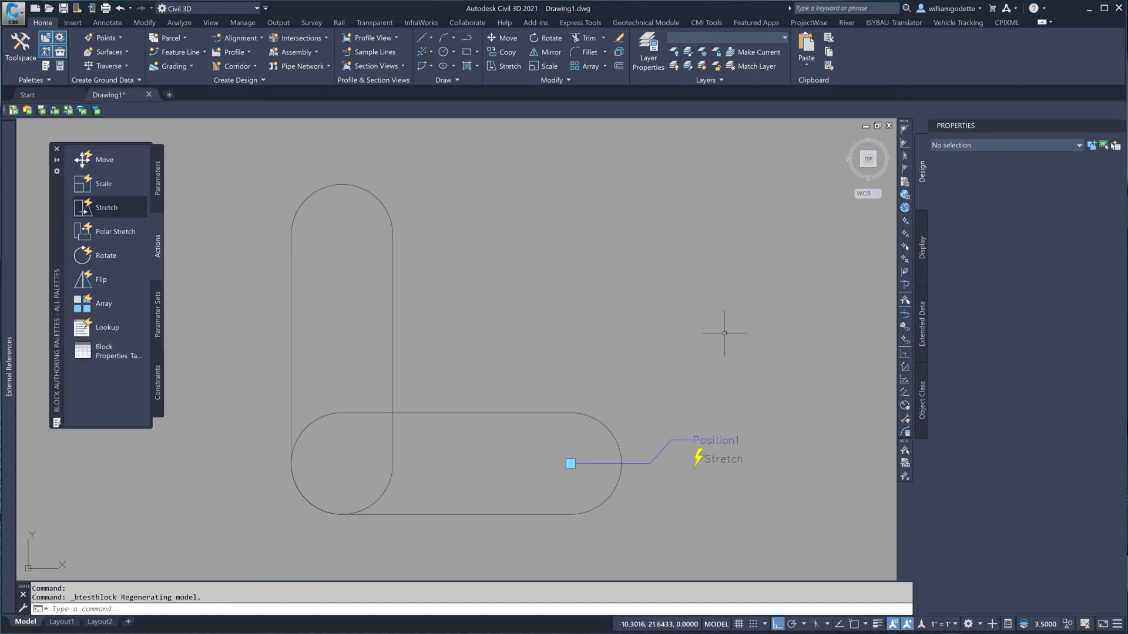
# - Erase the point parameter together with its stretch action from the block
pyautogui.press('Escape')
pyautogui.press('Escape')
pyautogui.write('e')
pyautogui.press('Return')
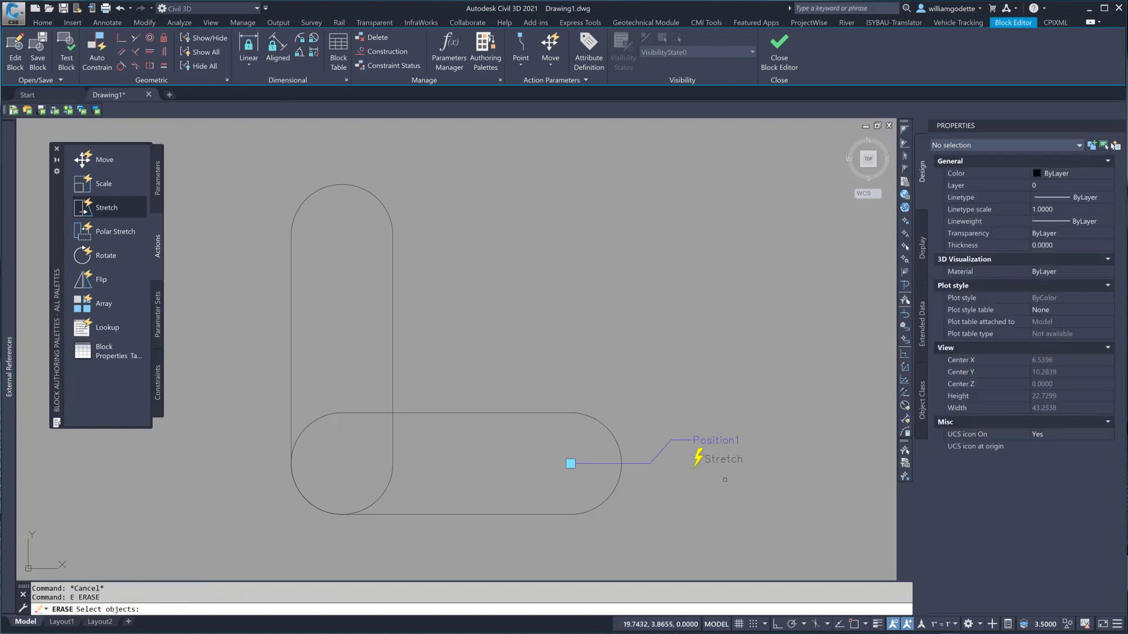
pyautogui.click(724, 483)
pyautogui.click(675, 421)
pyautogui.press('Return')
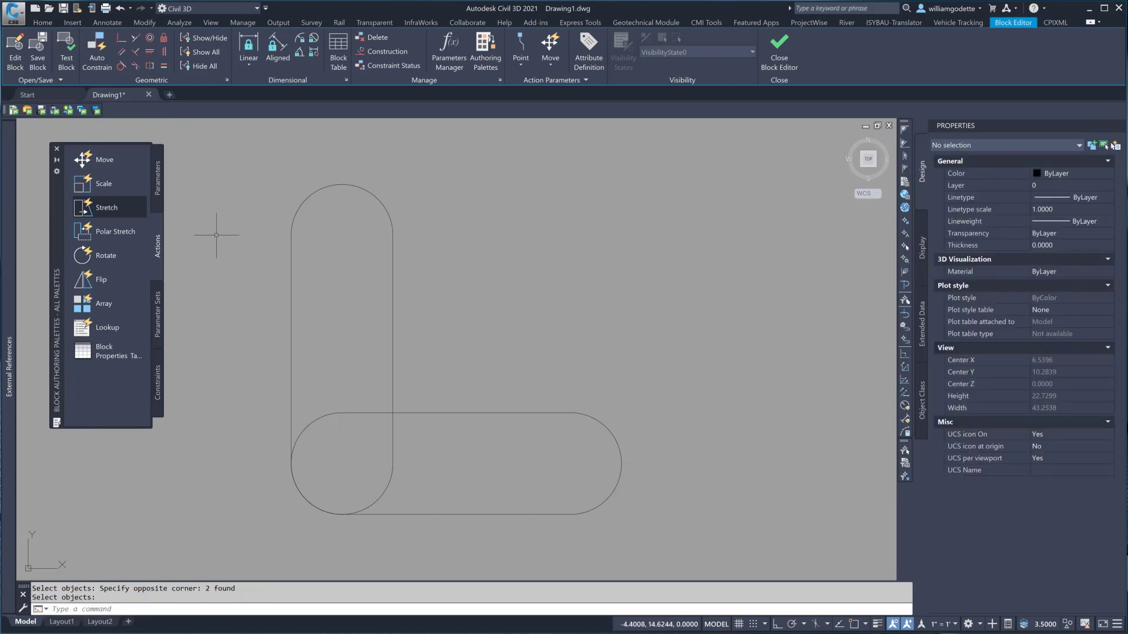
# - Add a linear parameter between the centers of the horizontal slot's two end arcs, placing its label just above the slot
pyautogui.click(159, 188)
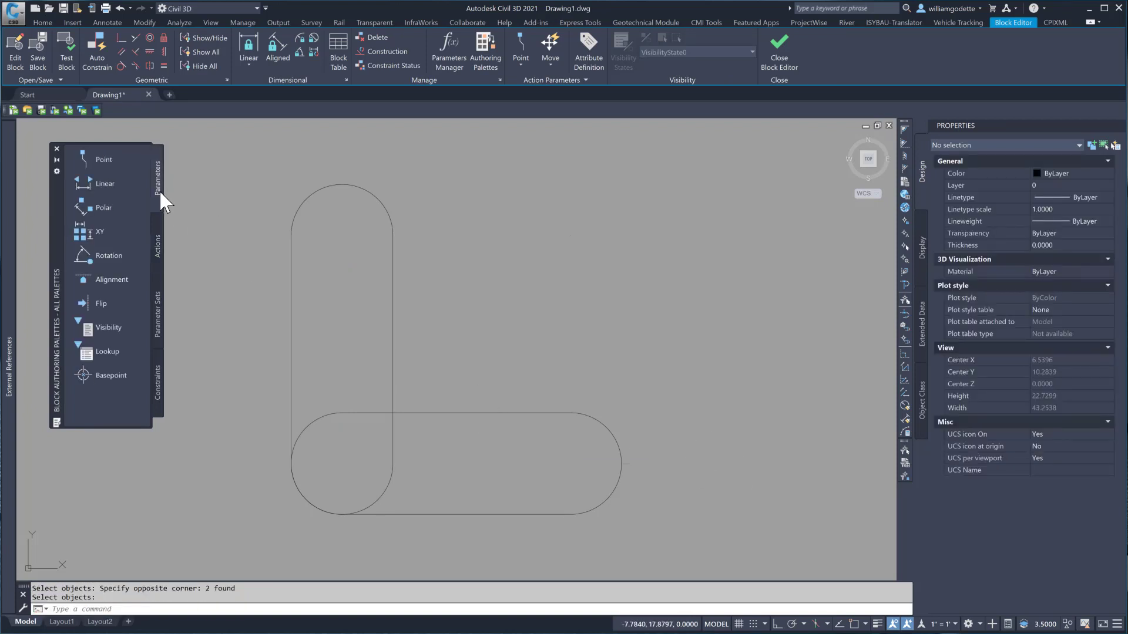
pyautogui.click(97, 185)
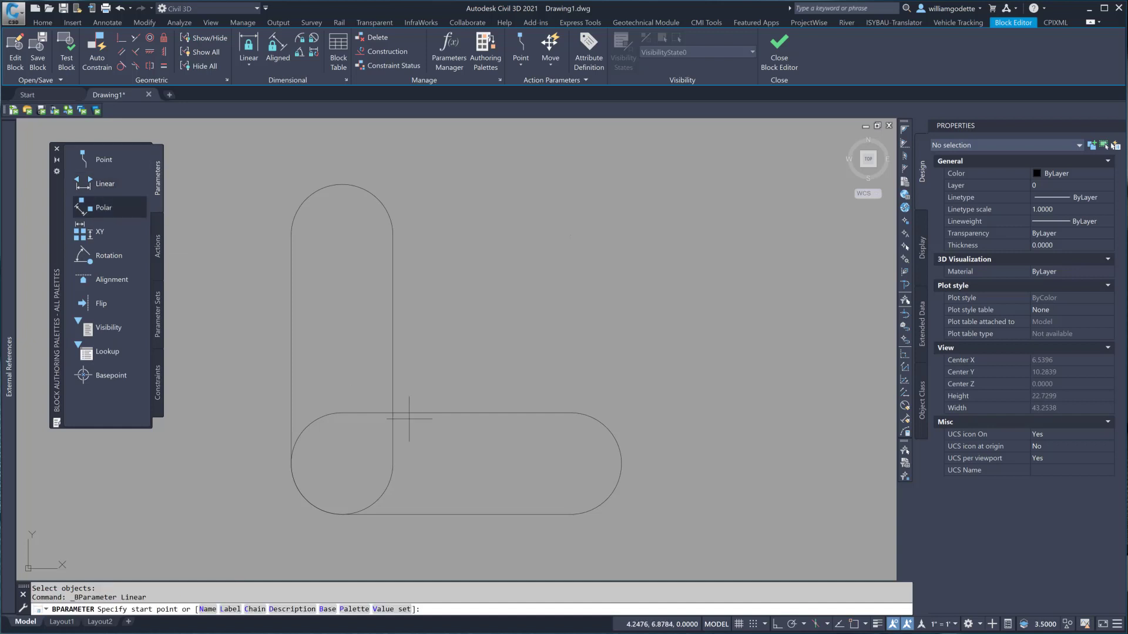
pyautogui.write('cen')
pyautogui.press('Return')
pyautogui.click(317, 420)
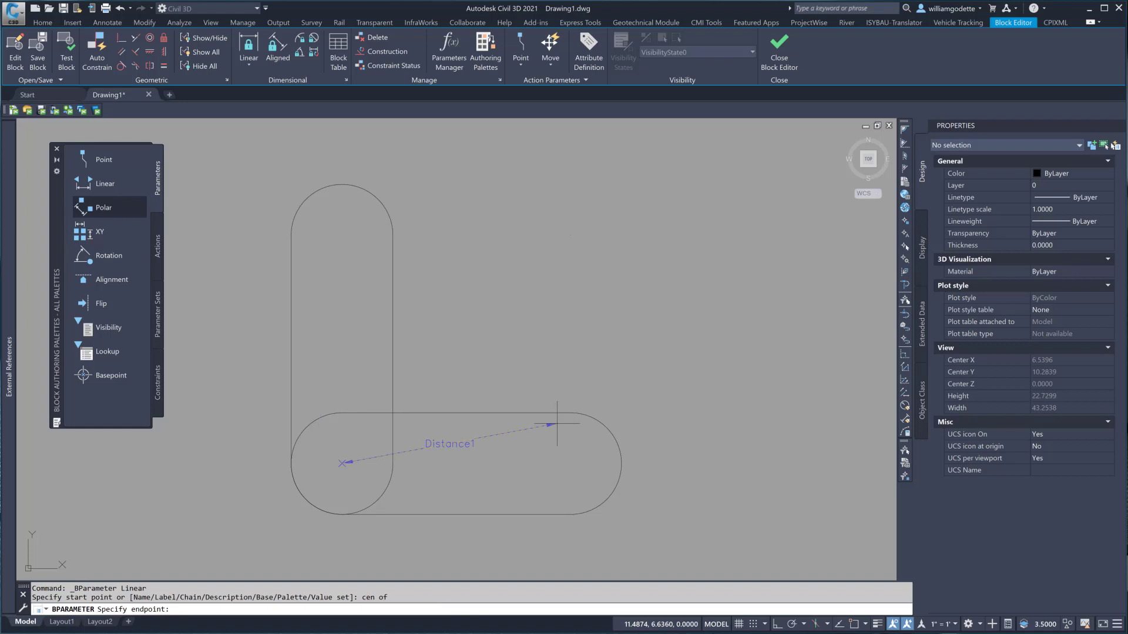
pyautogui.write('cen')
pyautogui.press('Return')
pyautogui.click(614, 452)
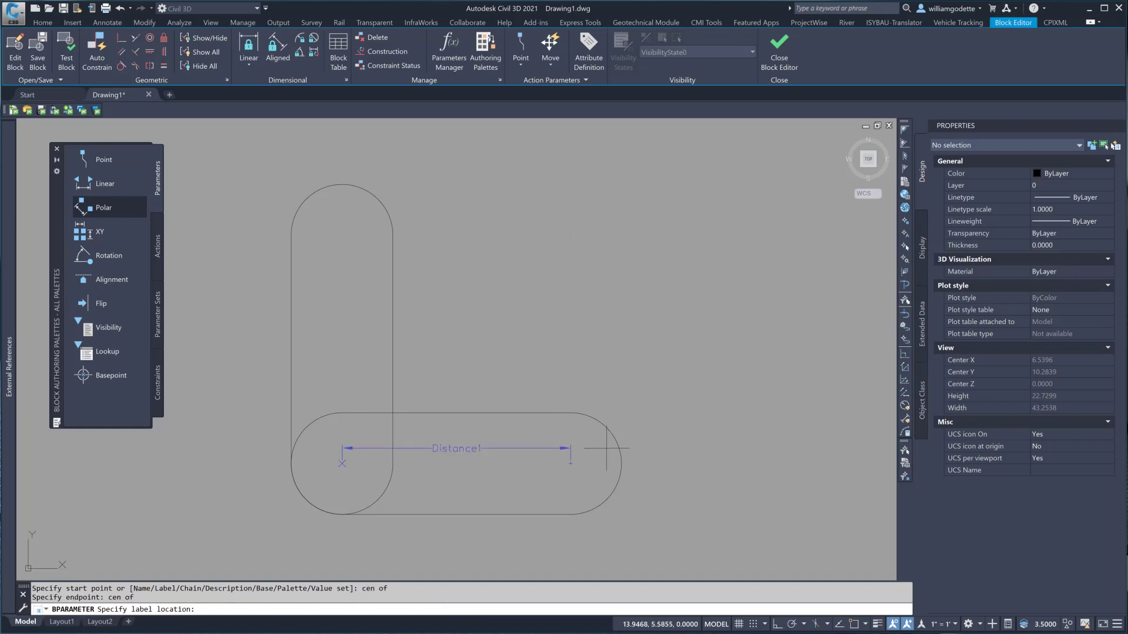
pyautogui.click(573, 386)
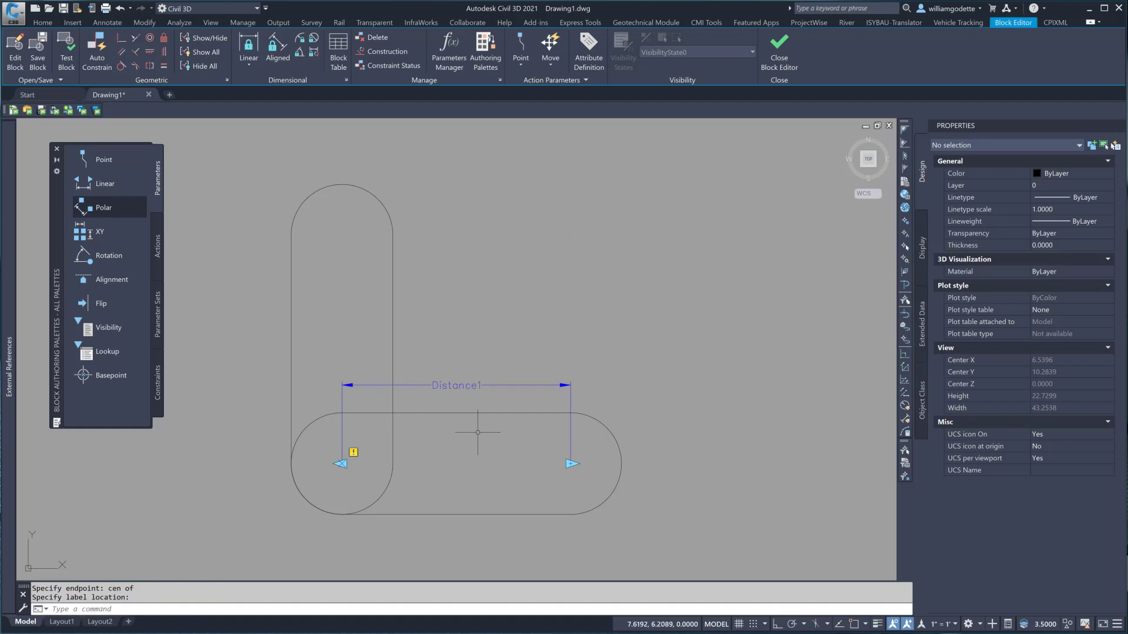
# - Set the base location of the horizontal slot's linear parameter to Midpoint
pyautogui.click(462, 386)
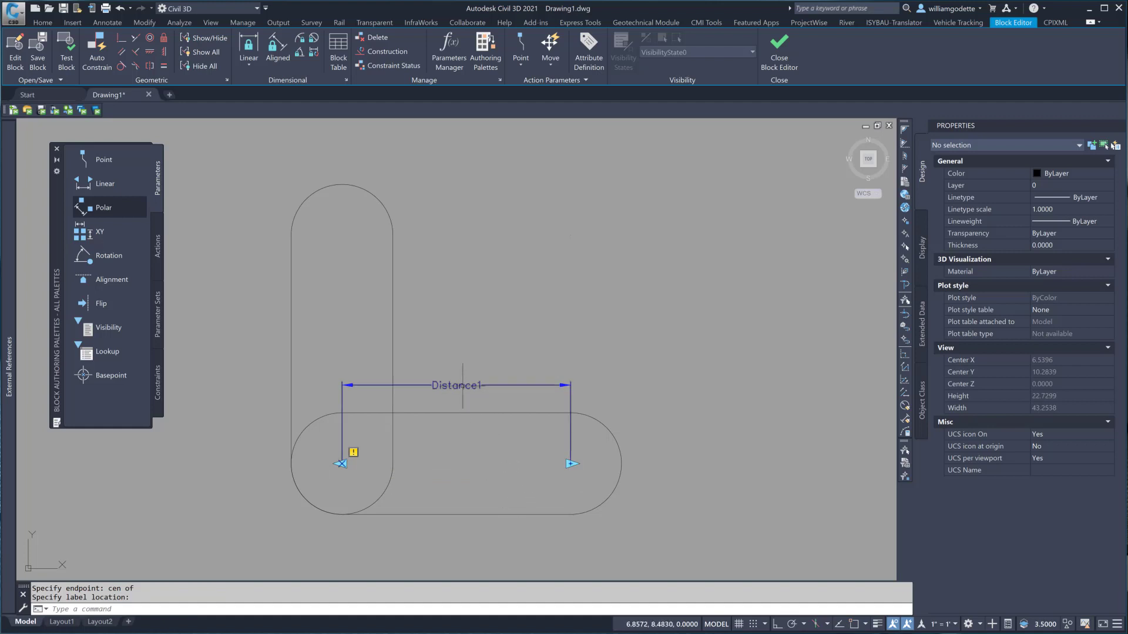
pyautogui.click(456, 385)
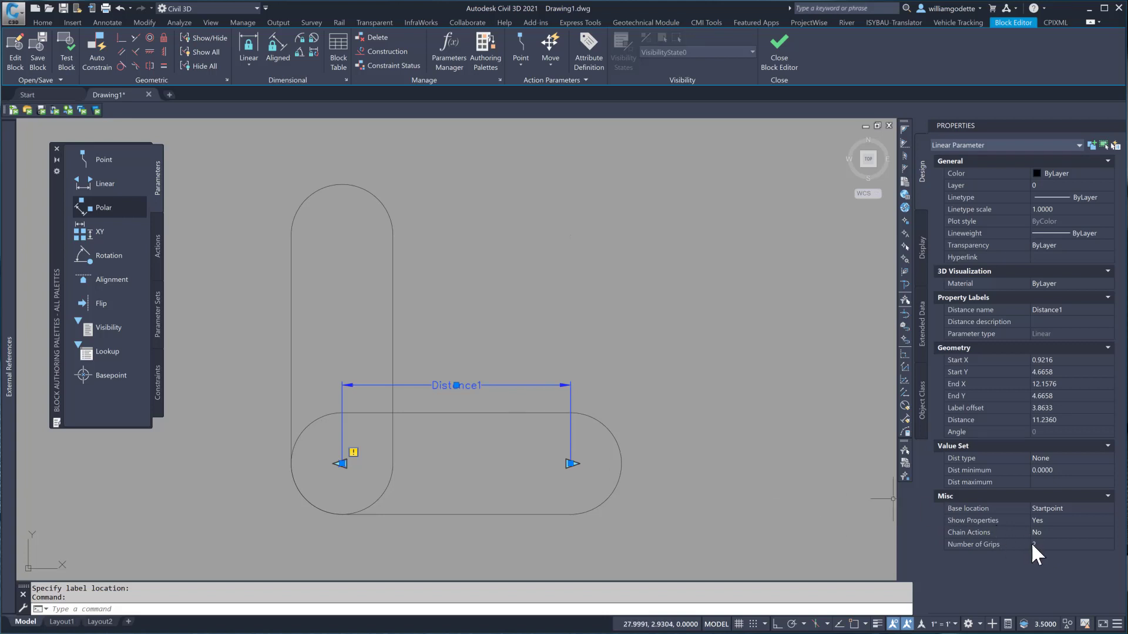
pyautogui.click(1054, 507)
pyautogui.click(1054, 507)
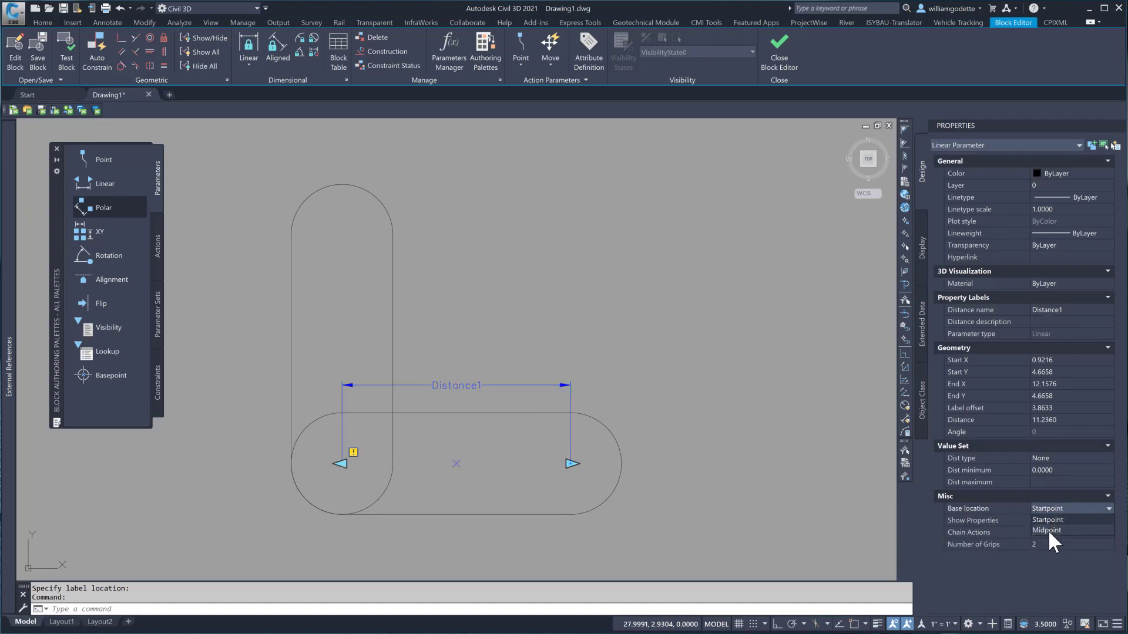
pyautogui.click(1048, 530)
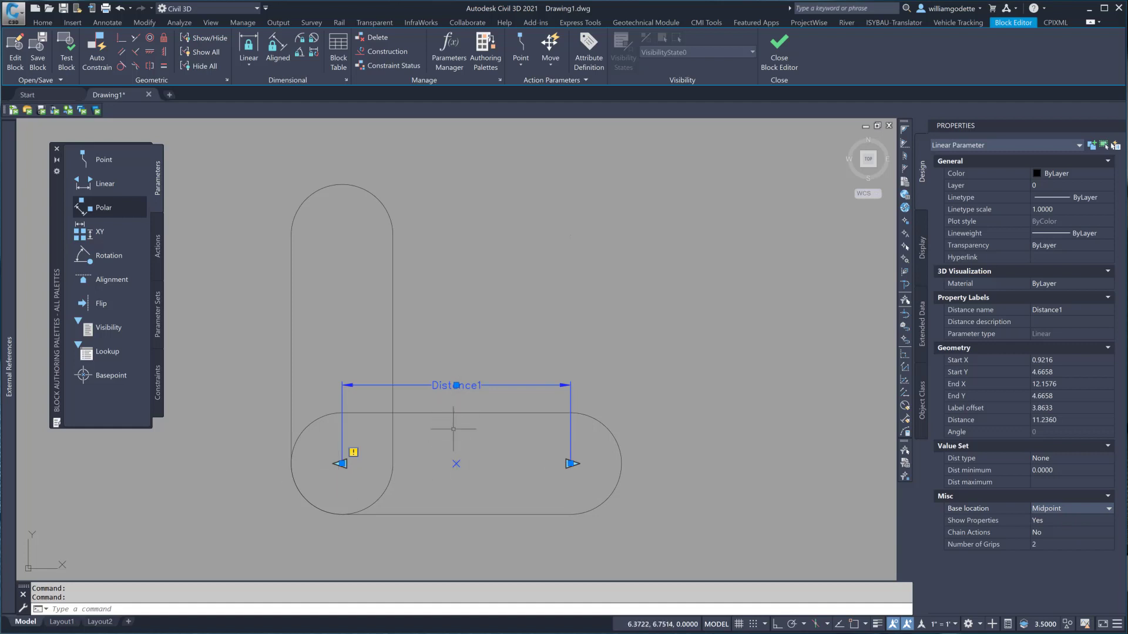
# - Add a stretch action to the linear parameter's right point, framing the horizontal slot's right end, with that slot as the stretched object
pyautogui.click(546, 353)
pyautogui.press('Escape')
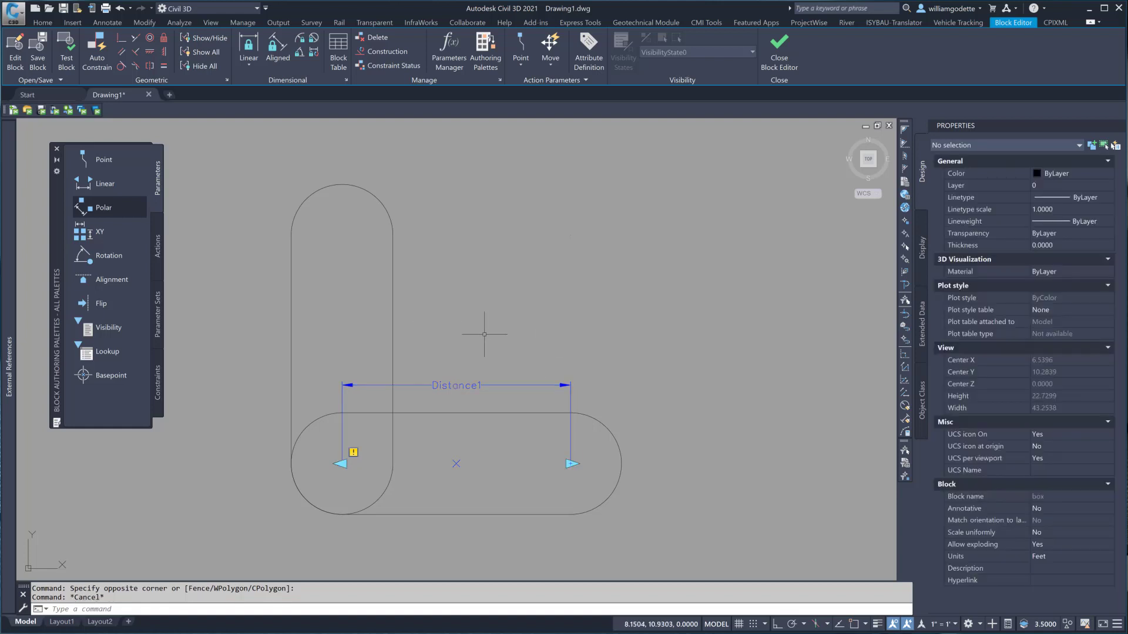
pyautogui.click(158, 245)
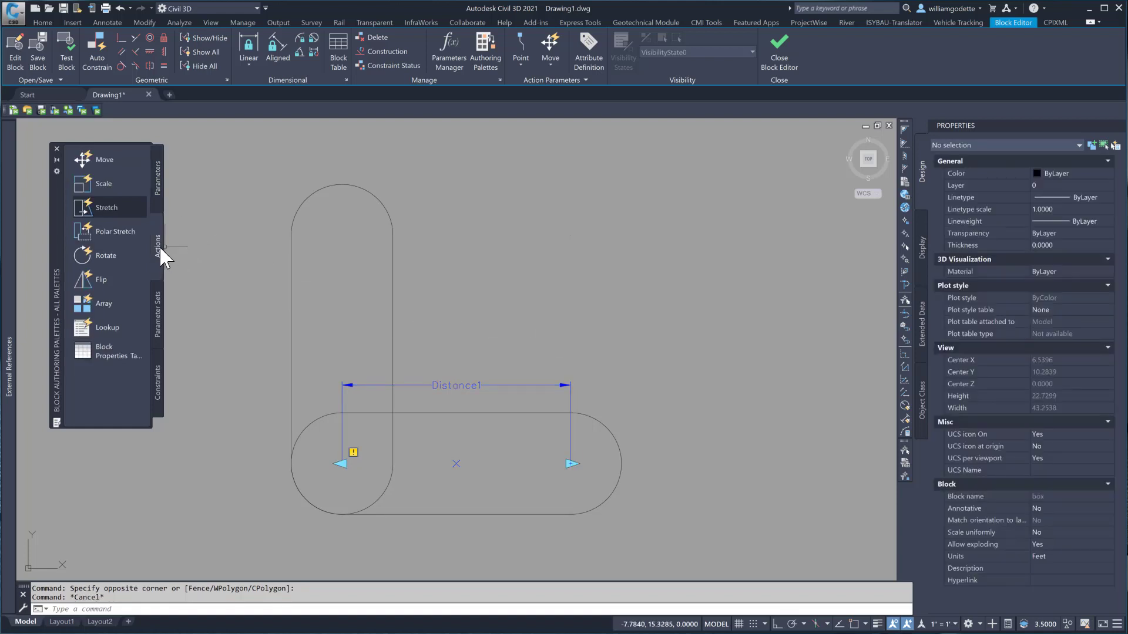
pyautogui.click(110, 207)
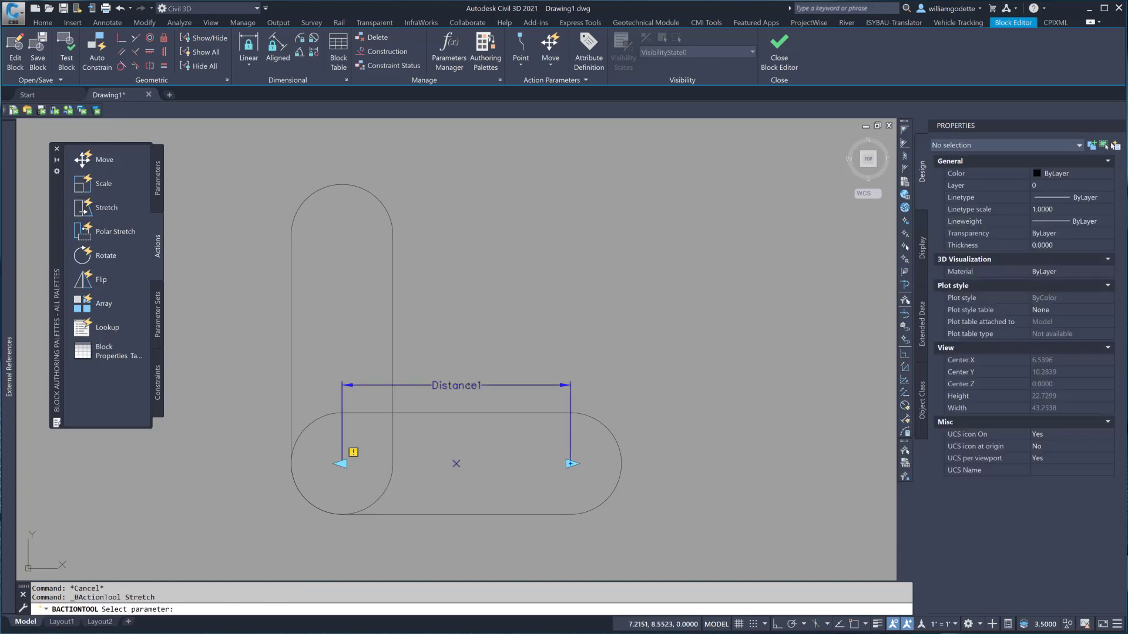
pyautogui.click(471, 385)
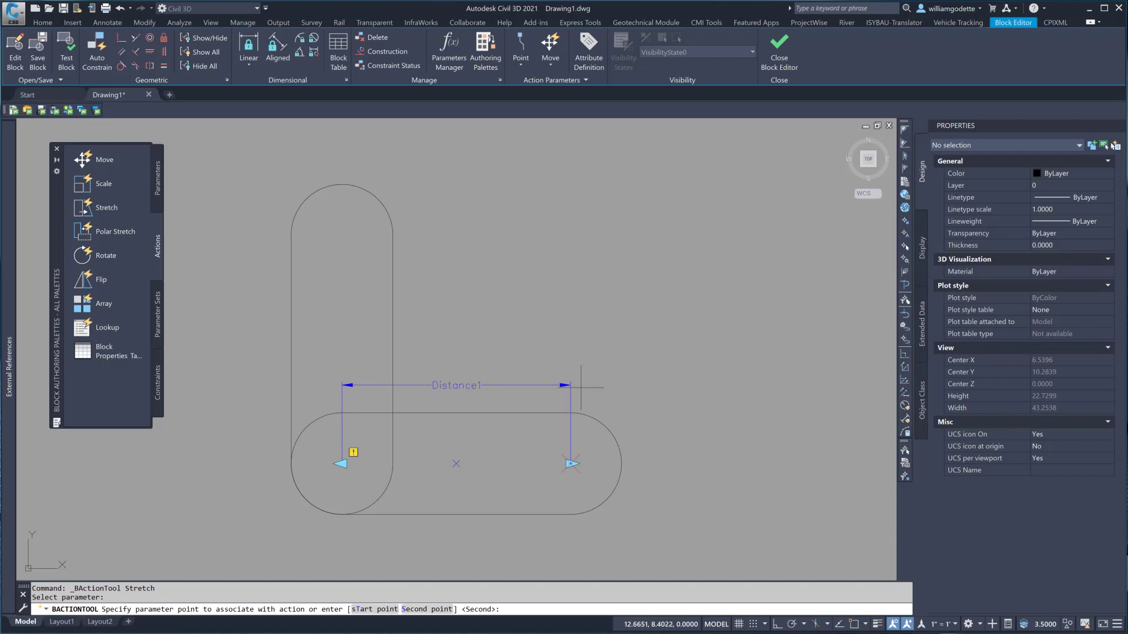
pyautogui.click(570, 463)
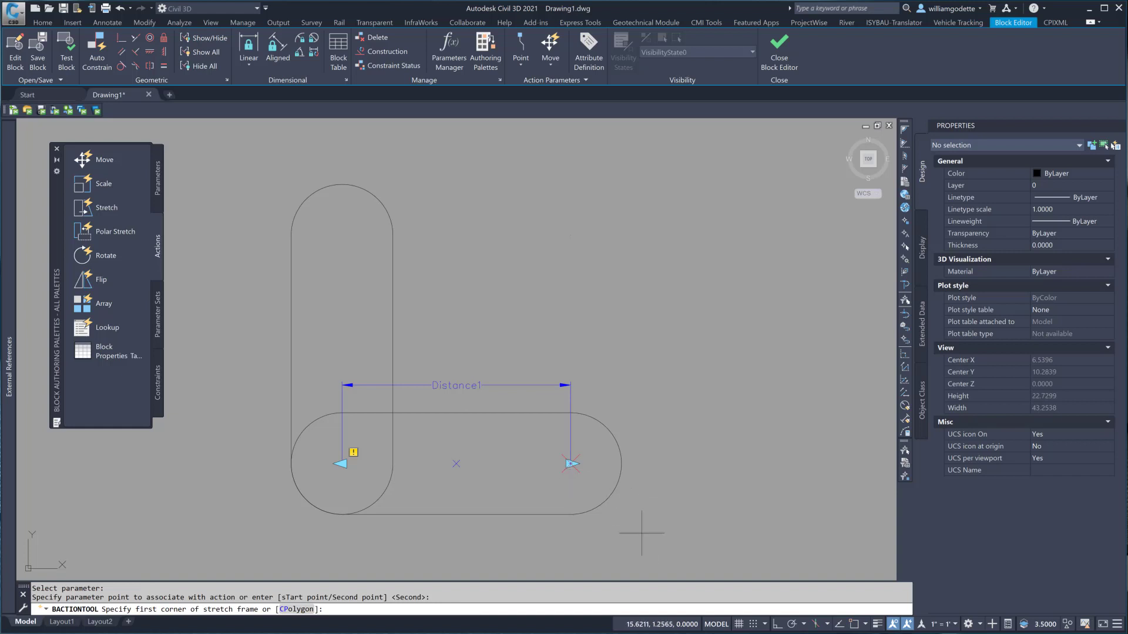
pyautogui.click(679, 541)
pyautogui.click(528, 402)
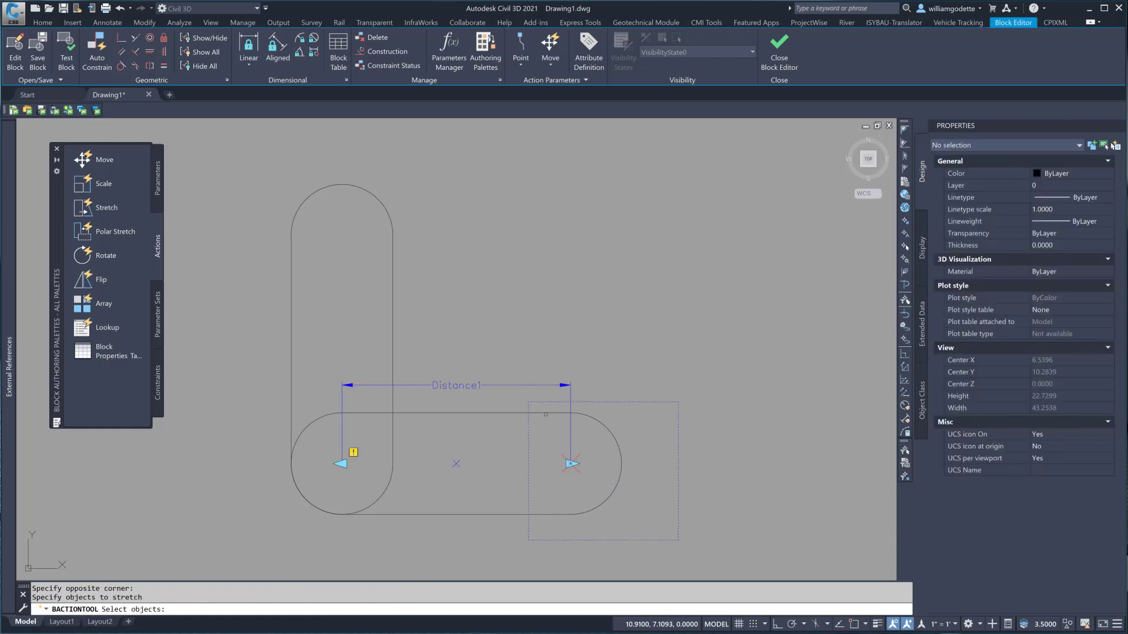
pyautogui.click(598, 496)
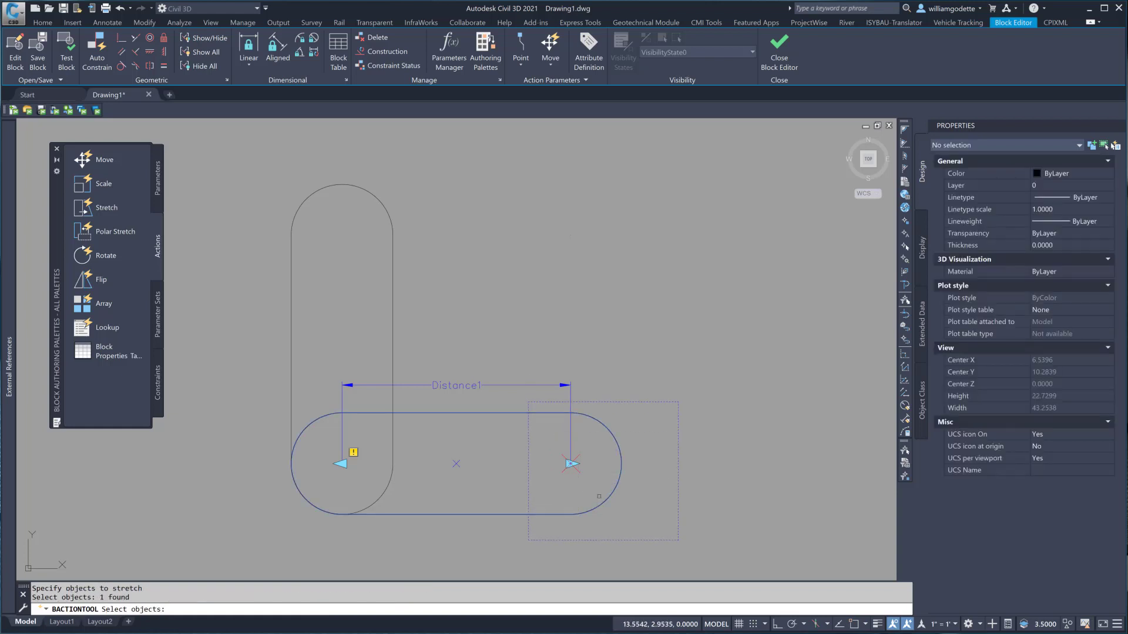
pyautogui.press('Return')
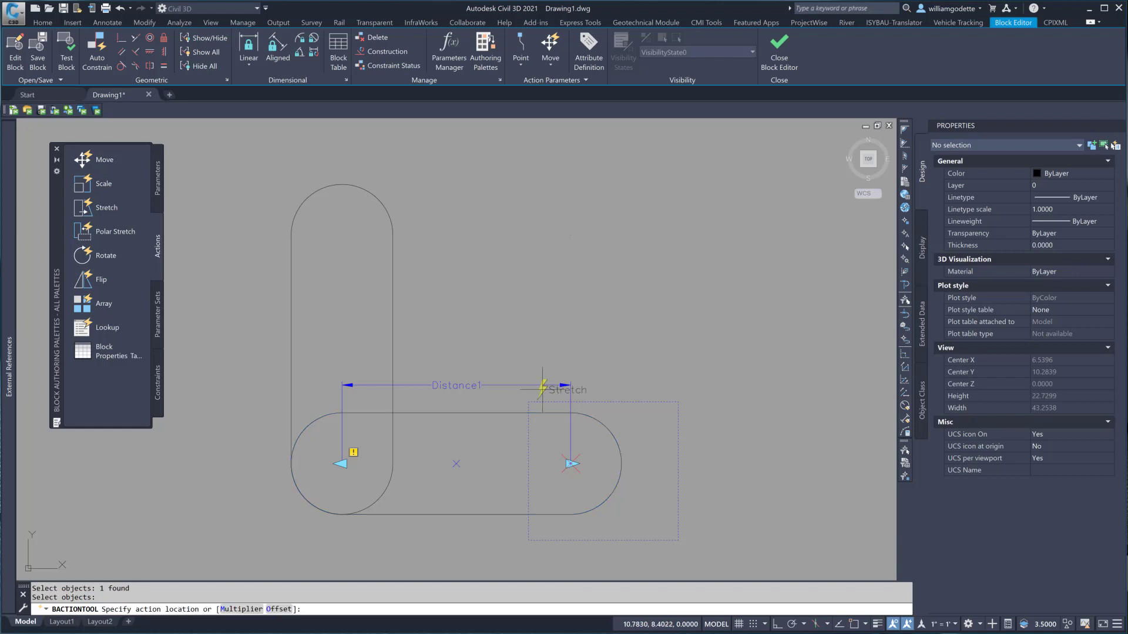
pyautogui.click(586, 441)
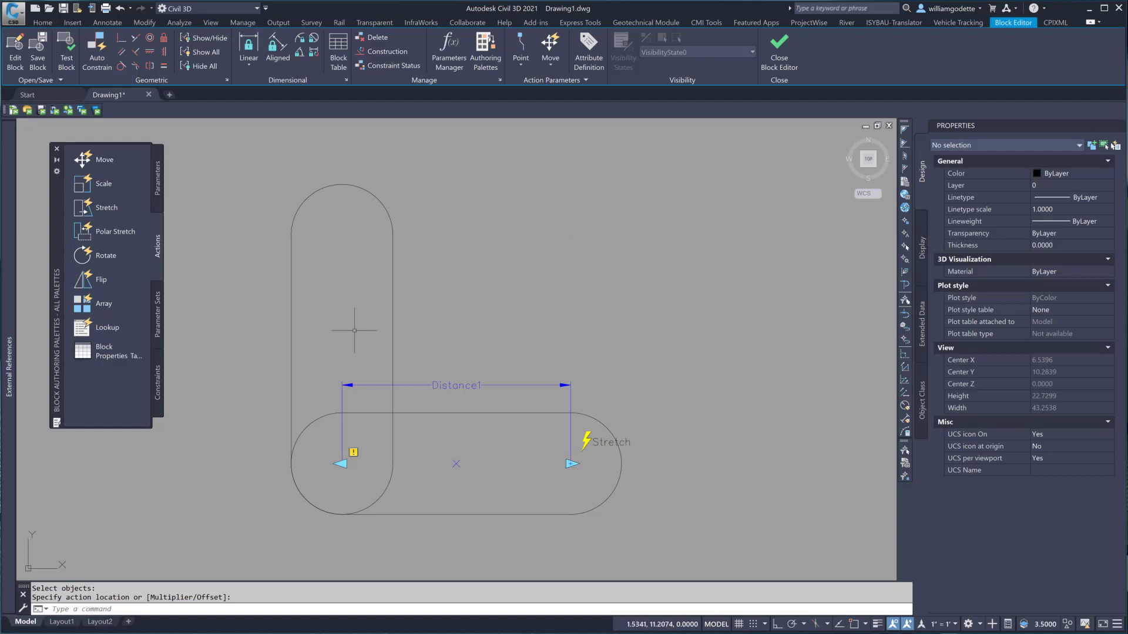
# - Add a second stretch action to the linear parameter's left point, framing the horizontal slot's left end and selecting the same slot
pyautogui.click(103, 206)
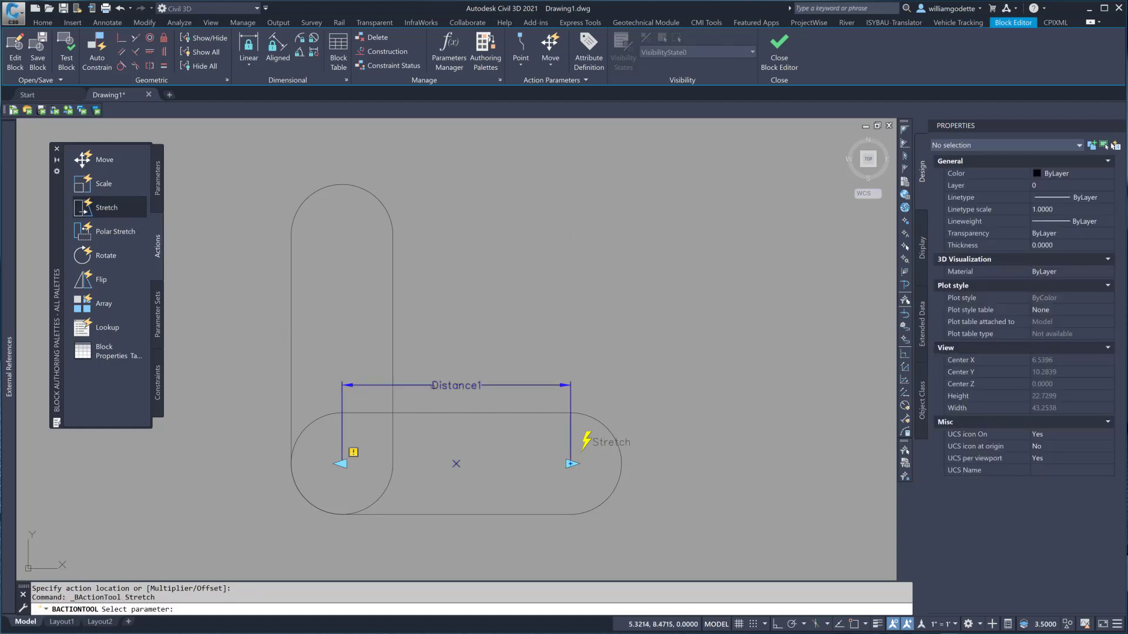
pyautogui.click(434, 386)
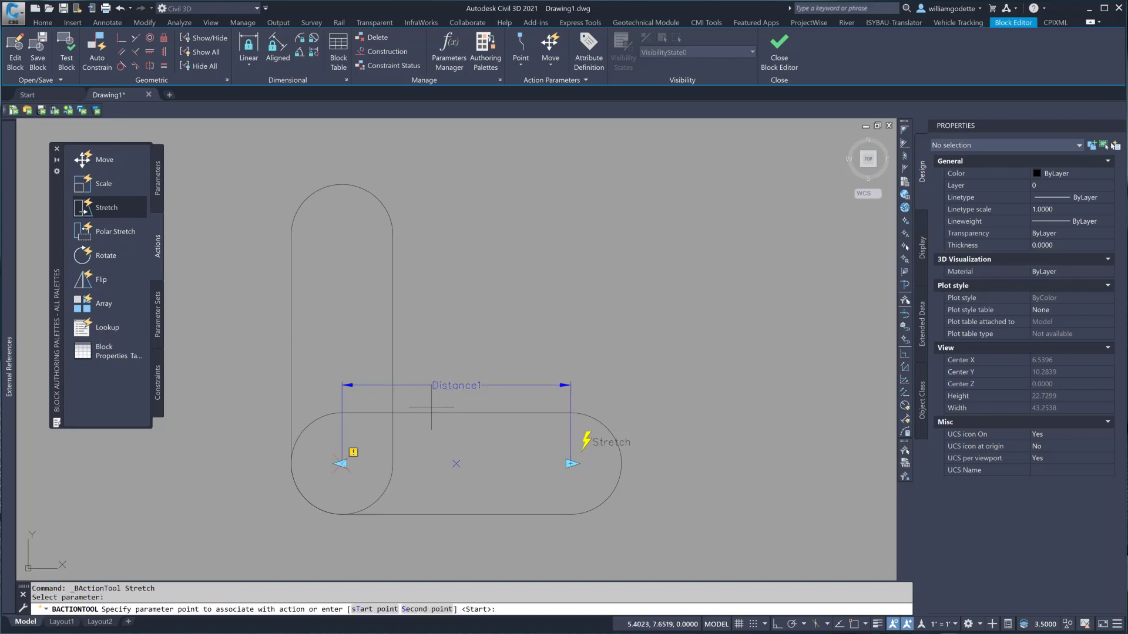
pyautogui.click(343, 463)
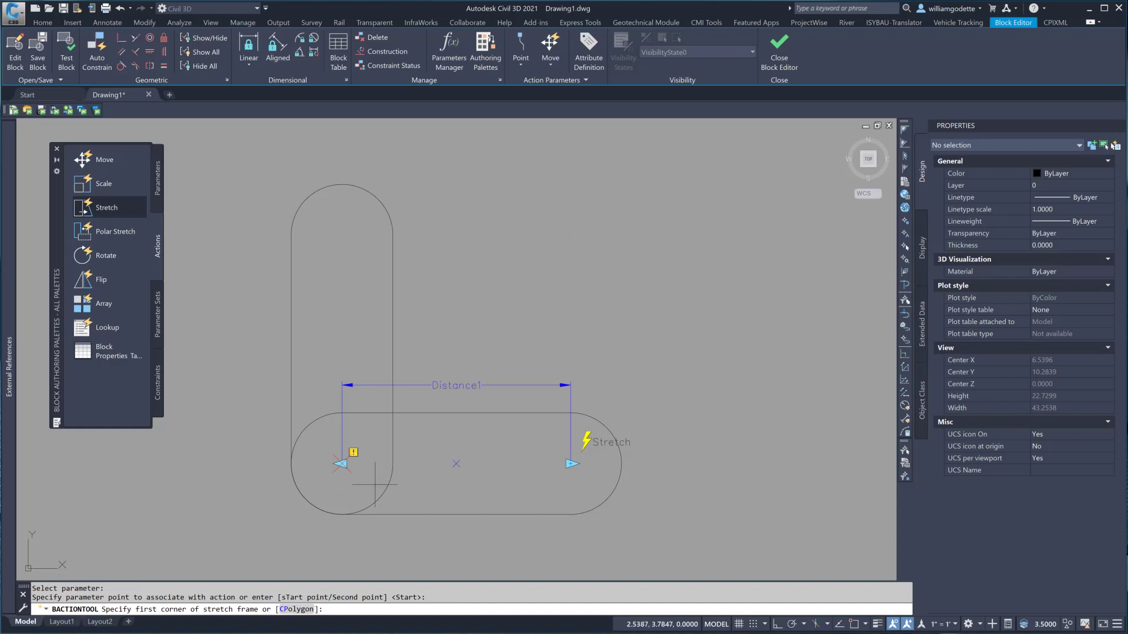
pyautogui.click(411, 532)
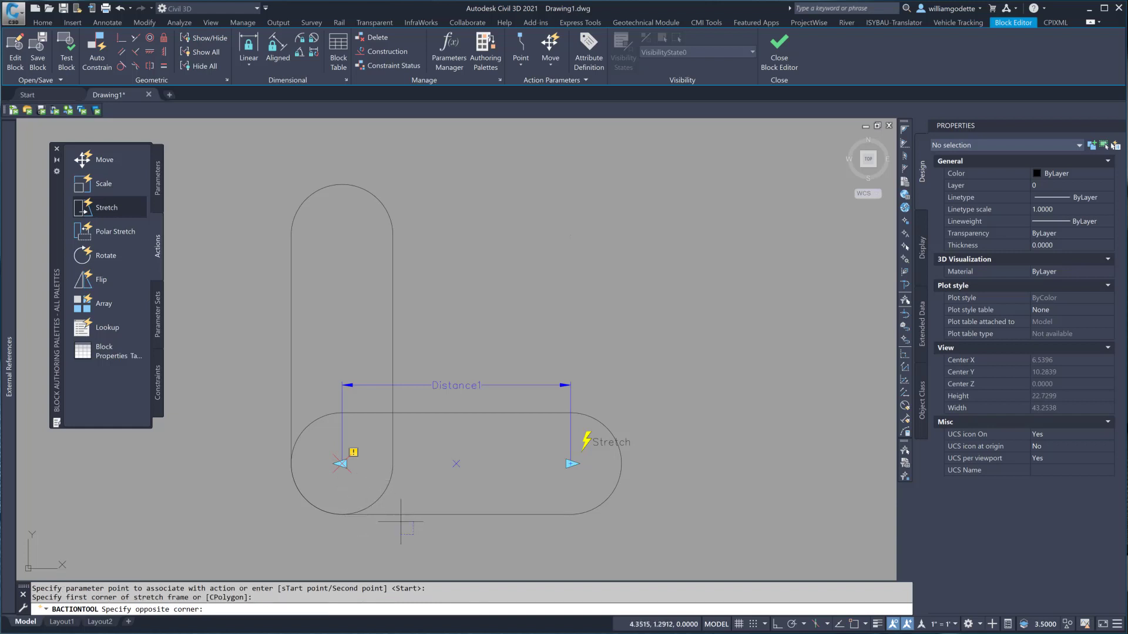
pyautogui.click(261, 401)
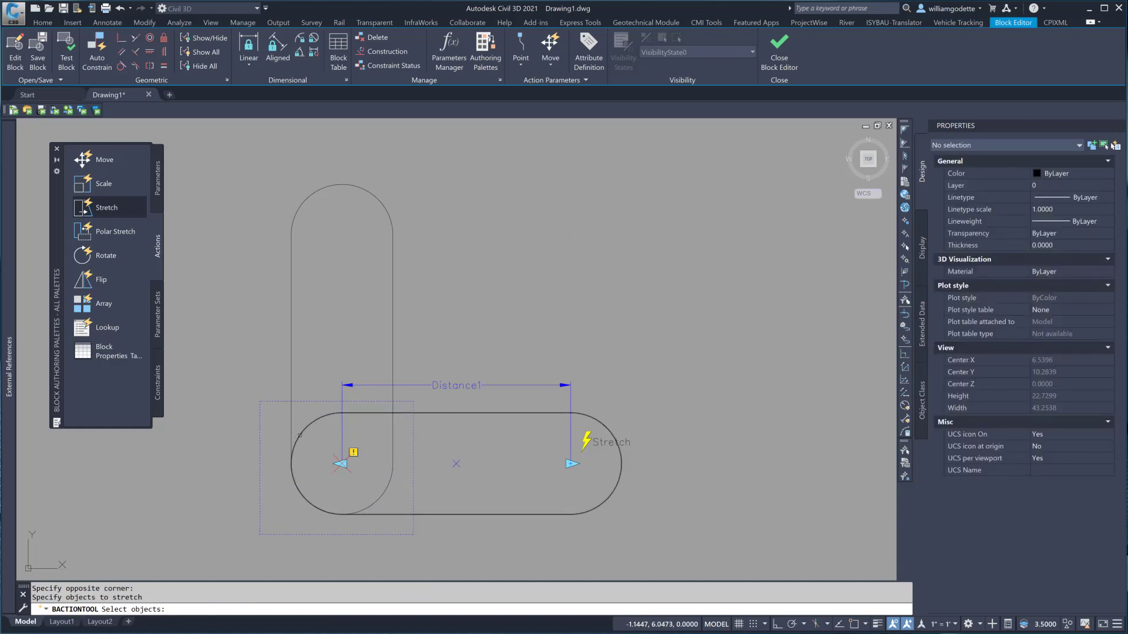
pyautogui.click(300, 436)
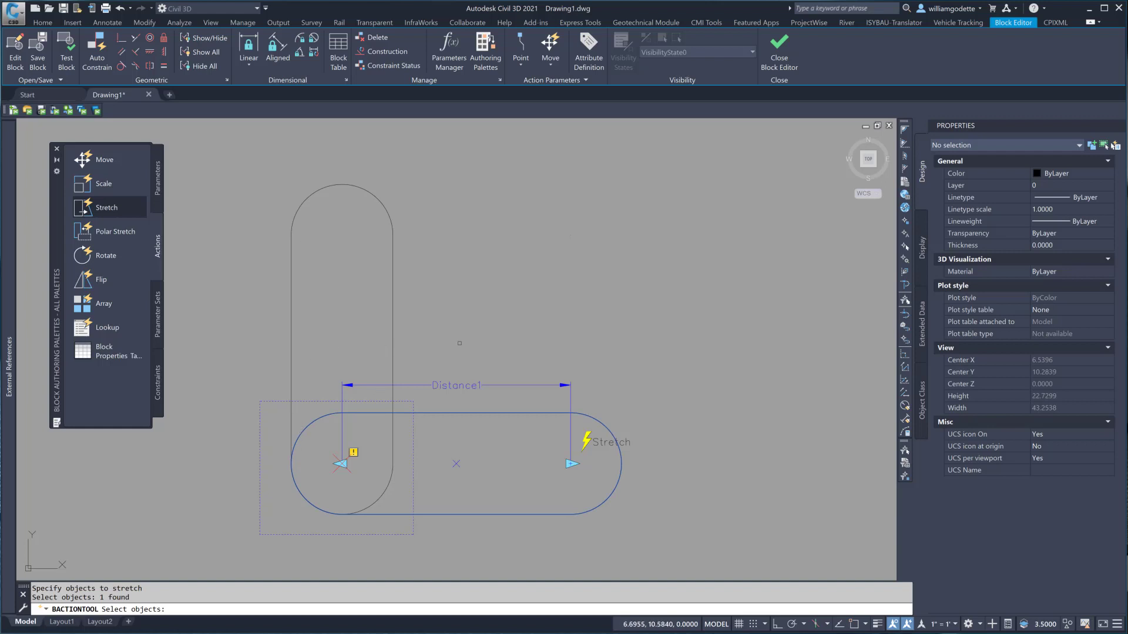
pyautogui.press('Return')
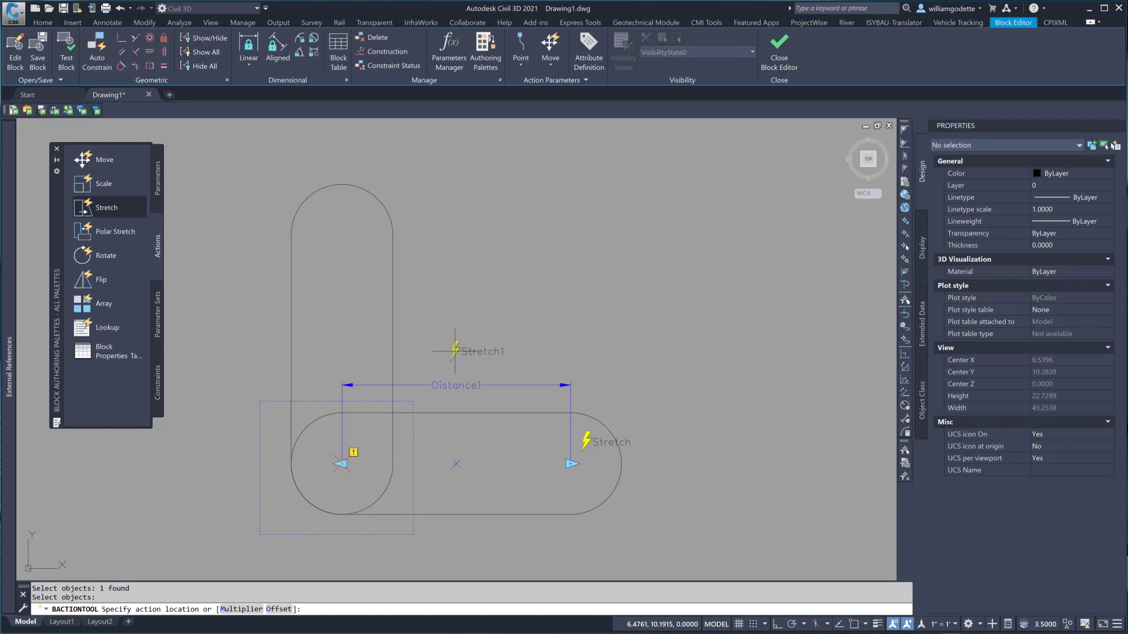
pyautogui.click(323, 443)
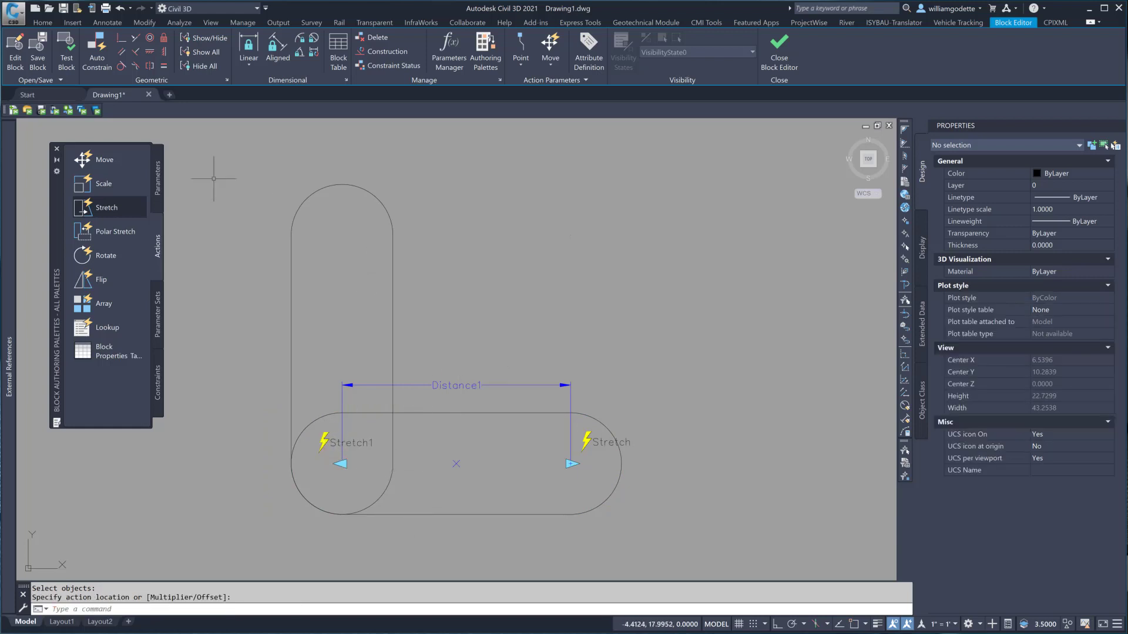
# - Save the block, test-stretch the horizontal slot by its right grip to a distance of about 28.5, and close the test window
pyautogui.click(37, 58)
pyautogui.click(67, 58)
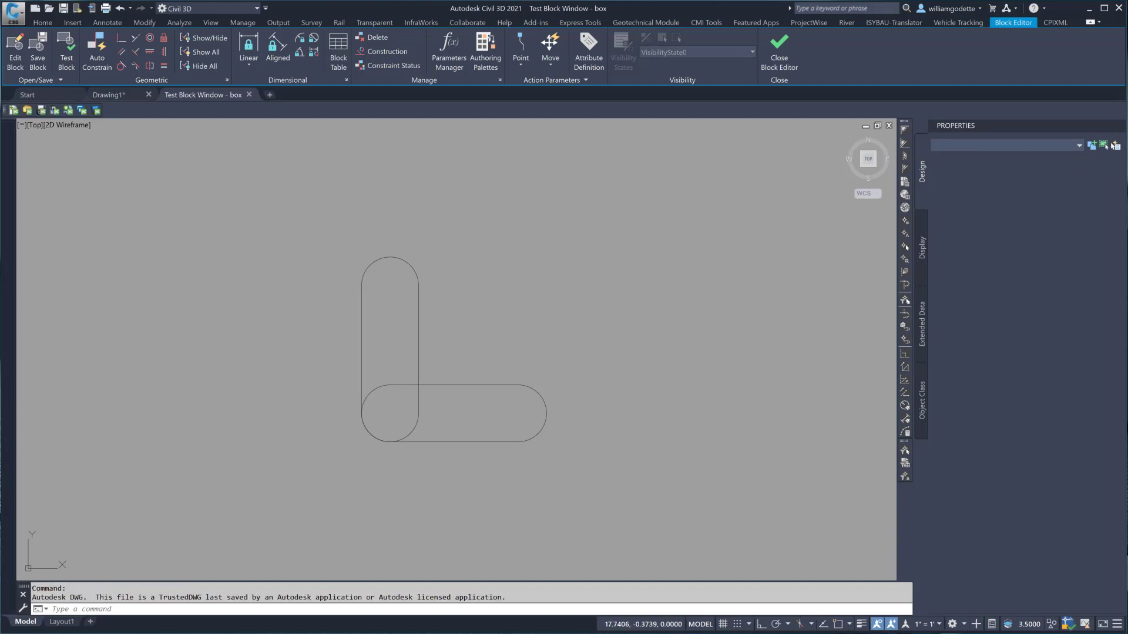
pyautogui.click(545, 412)
pyautogui.click(518, 412)
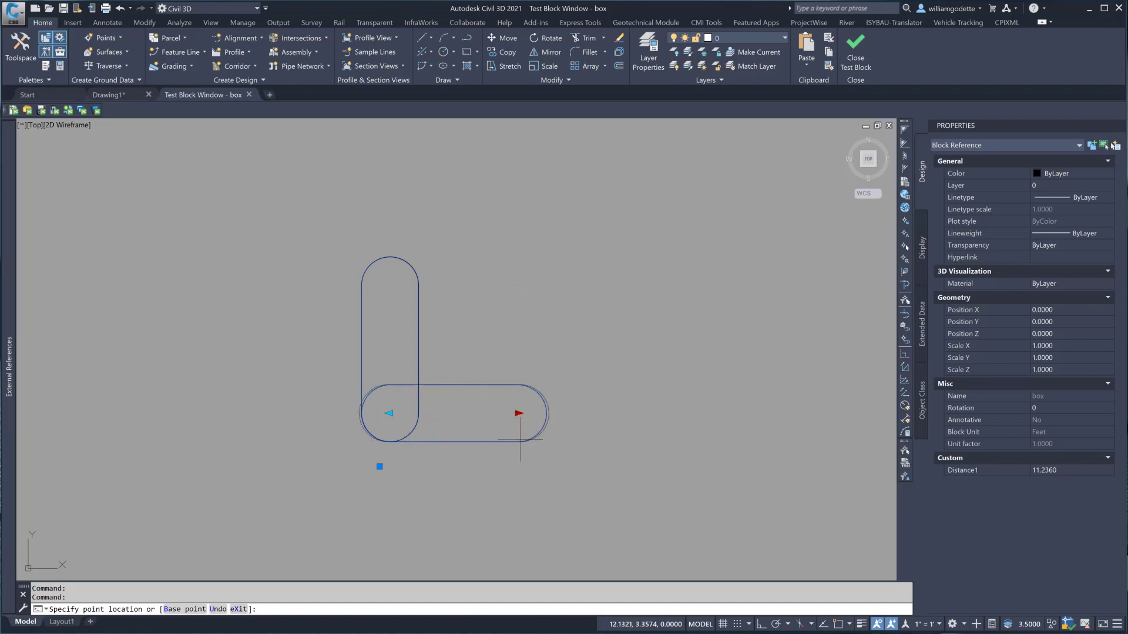
pyautogui.click(616, 423)
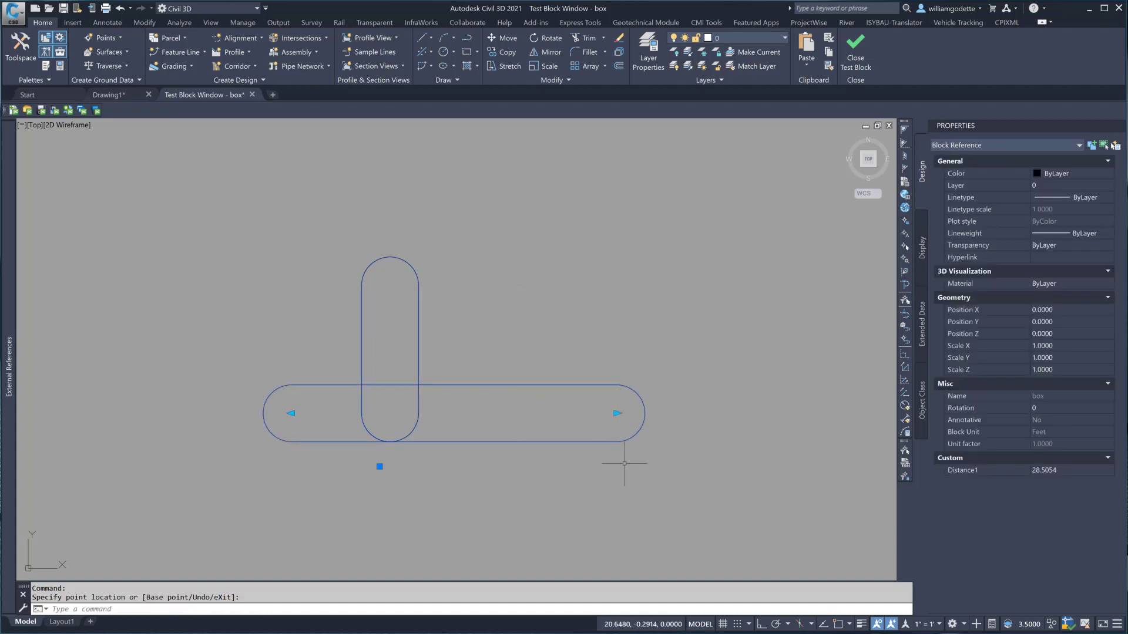
pyautogui.click(855, 58)
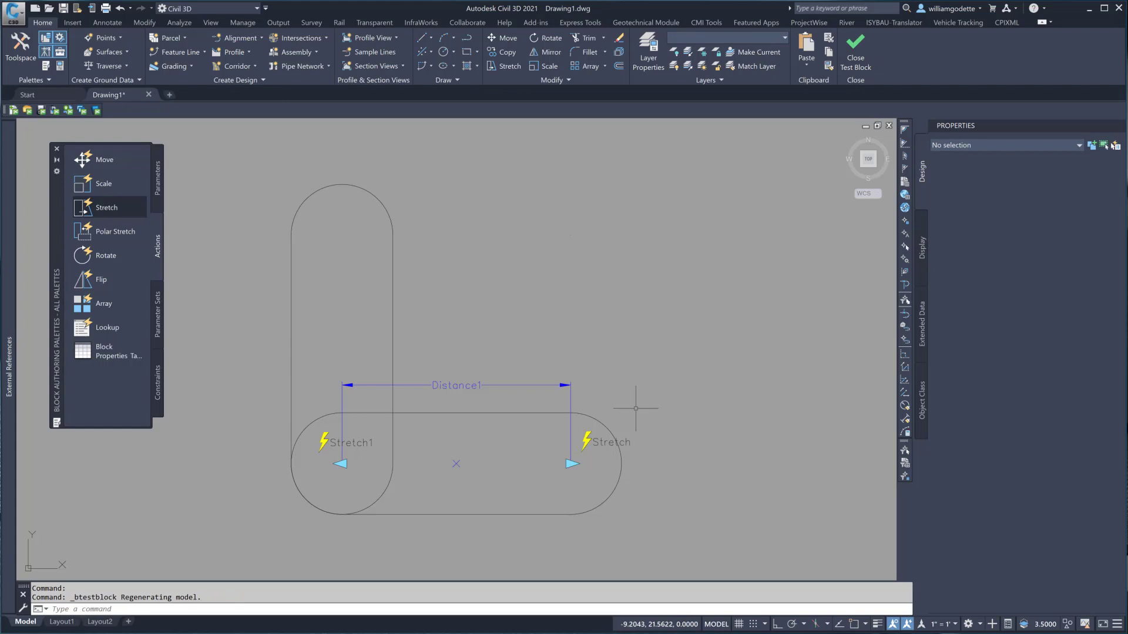
pyautogui.press('Escape')
pyautogui.press('Escape')
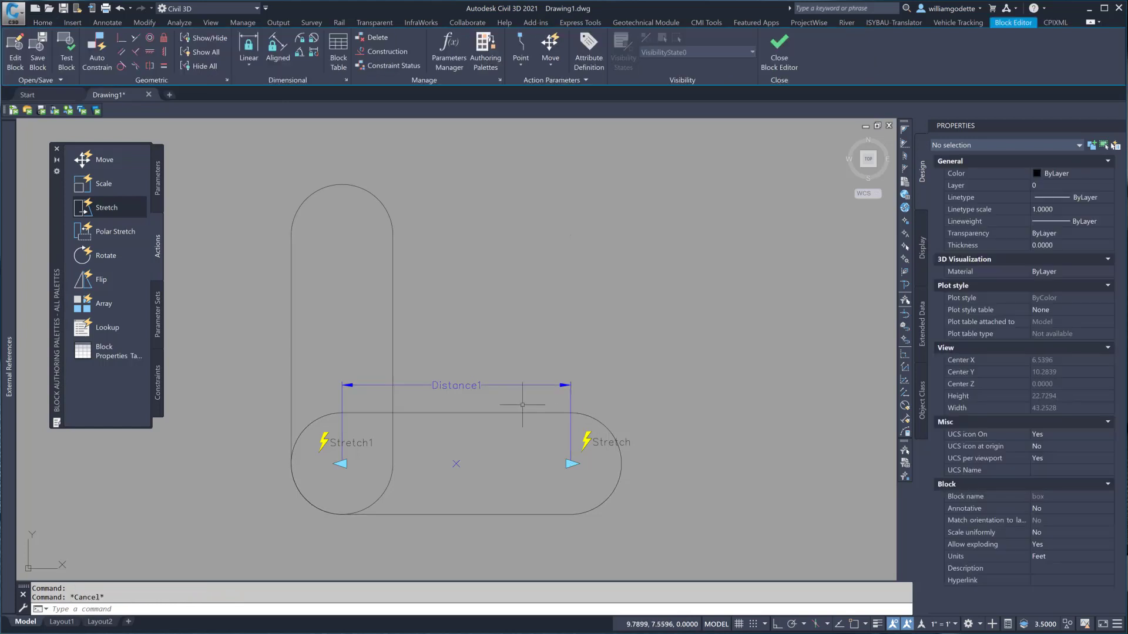
# - Erase the horizontal slot's linear parameter together with its two stretch actions
pyautogui.write('e')
pyautogui.press('Return')
pyautogui.click(602, 399)
pyautogui.click(525, 349)
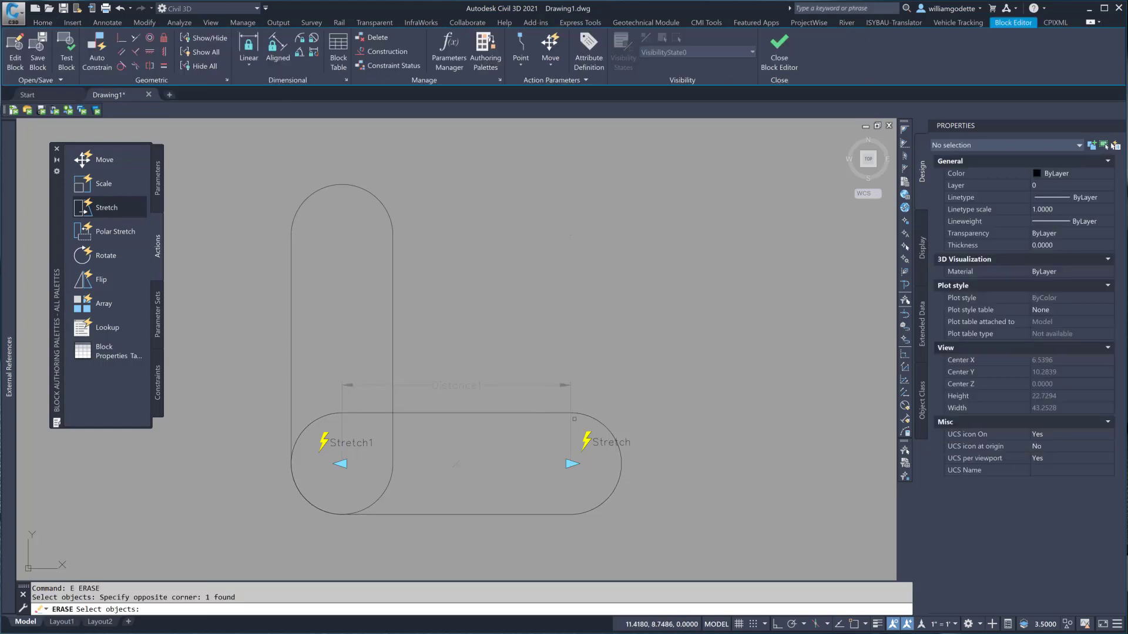
pyautogui.click(587, 469)
pyautogui.click(558, 443)
pyautogui.click(388, 474)
pyautogui.click(320, 419)
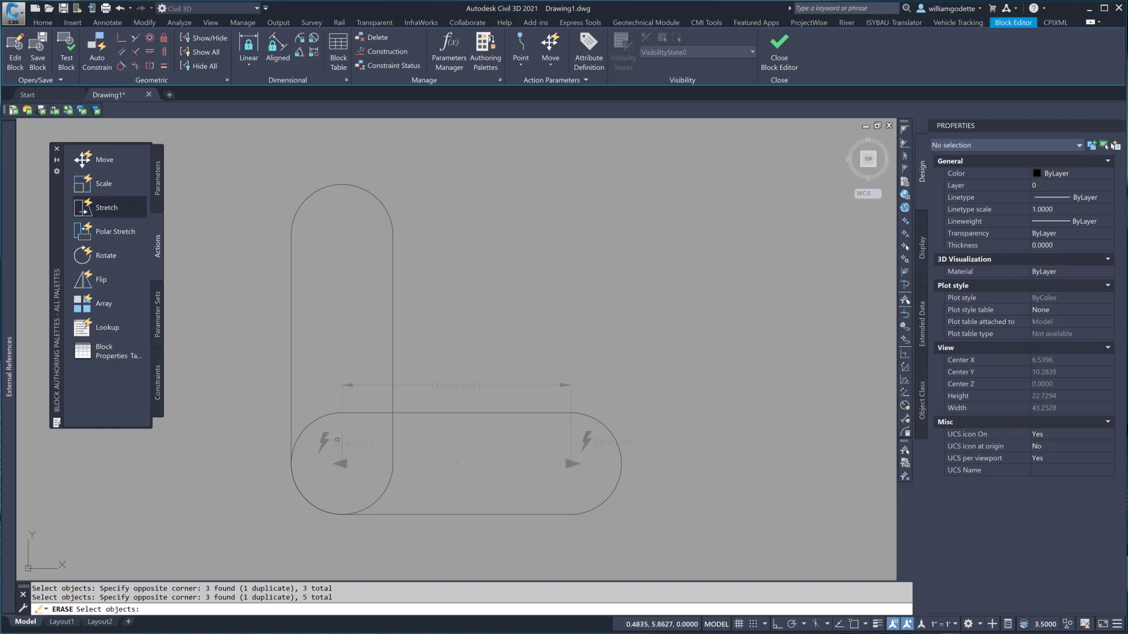
pyautogui.press('Return')
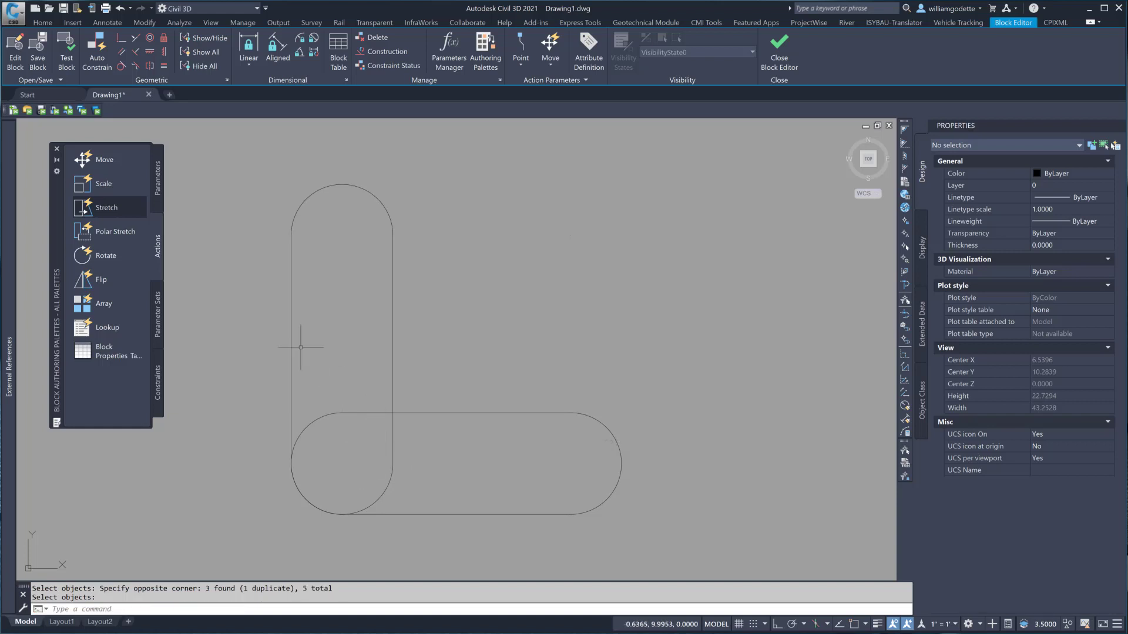
pyautogui.click(156, 179)
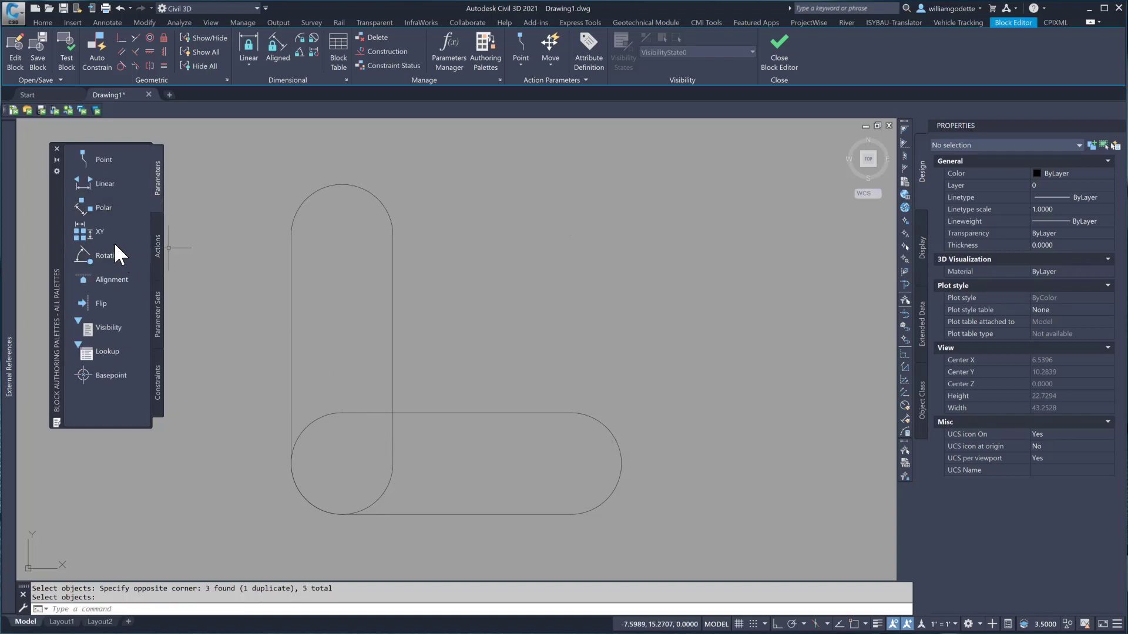
pyautogui.click(93, 234)
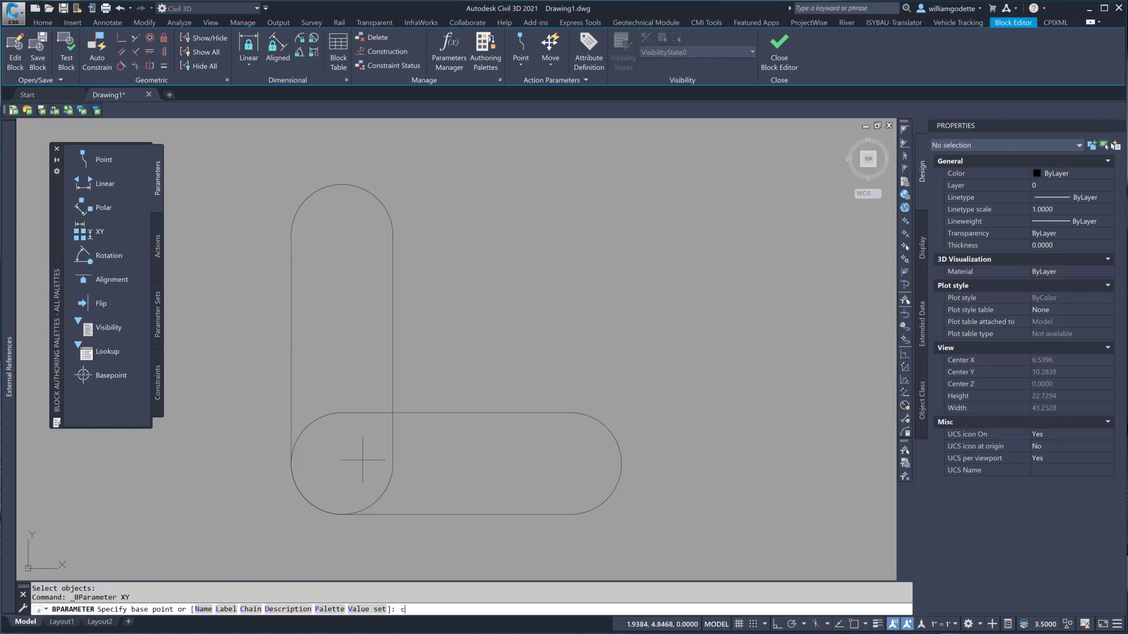
pyautogui.write('cen')
pyautogui.press('Return')
pyautogui.click(375, 491)
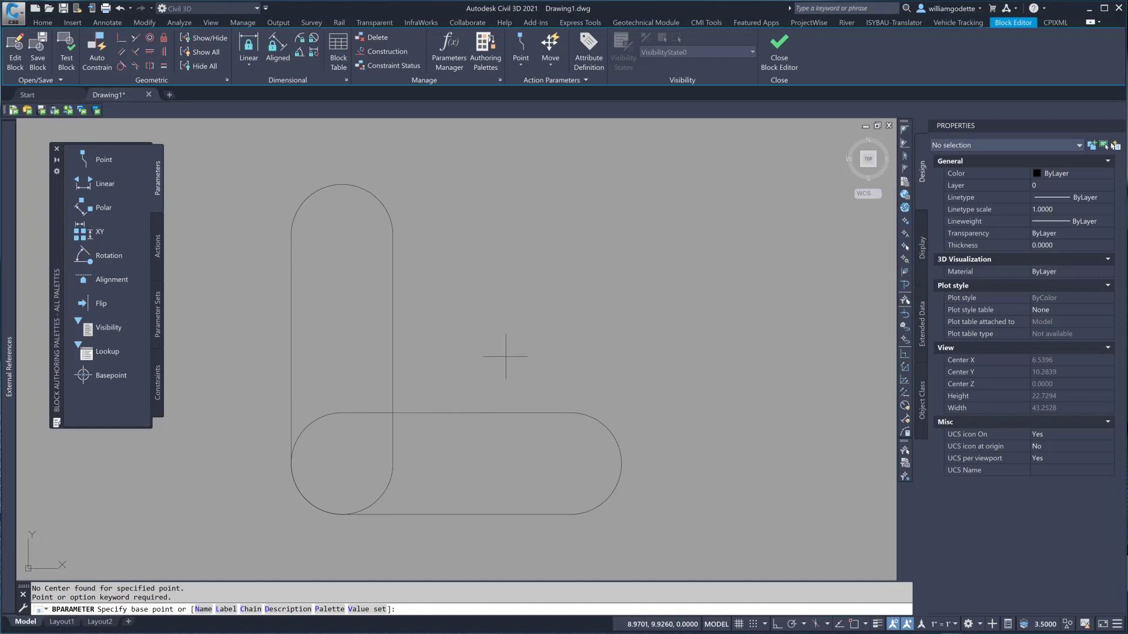
pyautogui.write('nod')
pyautogui.press('Return')
pyautogui.click(571, 235)
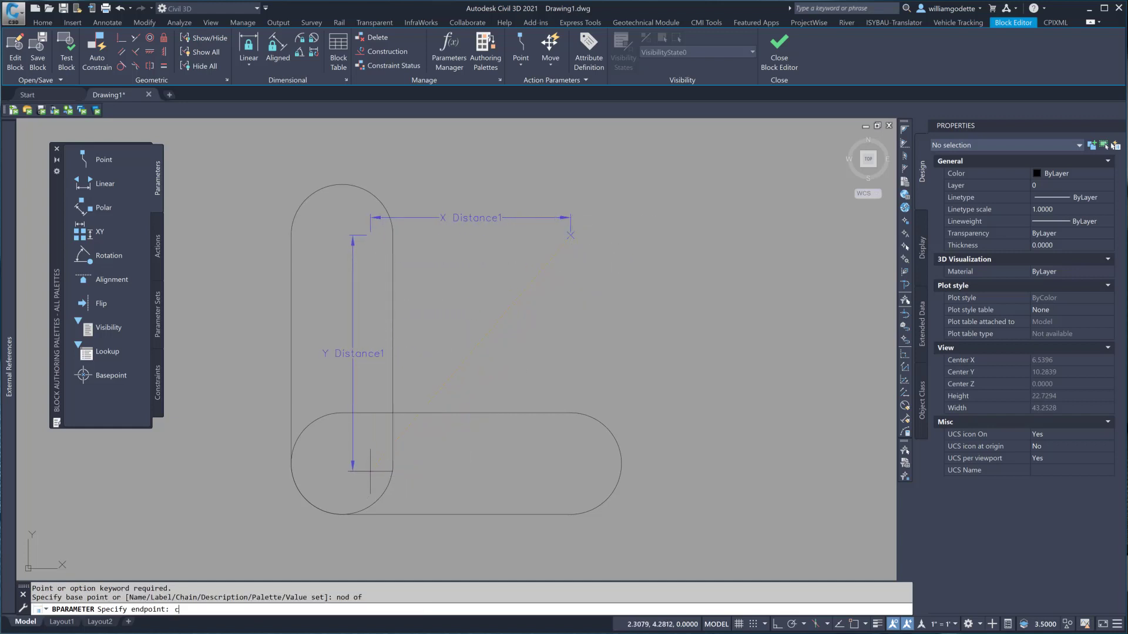
pyautogui.press('Escape')
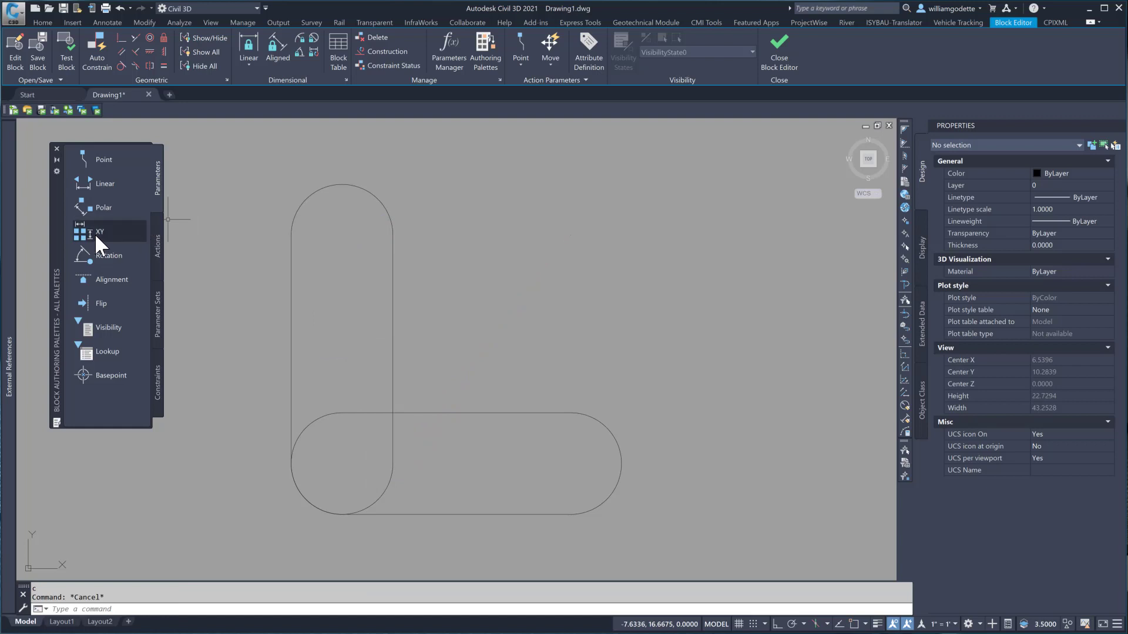
# - Add an XY parameter from the arc center where both slots overlap to the node diagonally opposite, aligned with the slots' outer arc centers
pyautogui.click(97, 232)
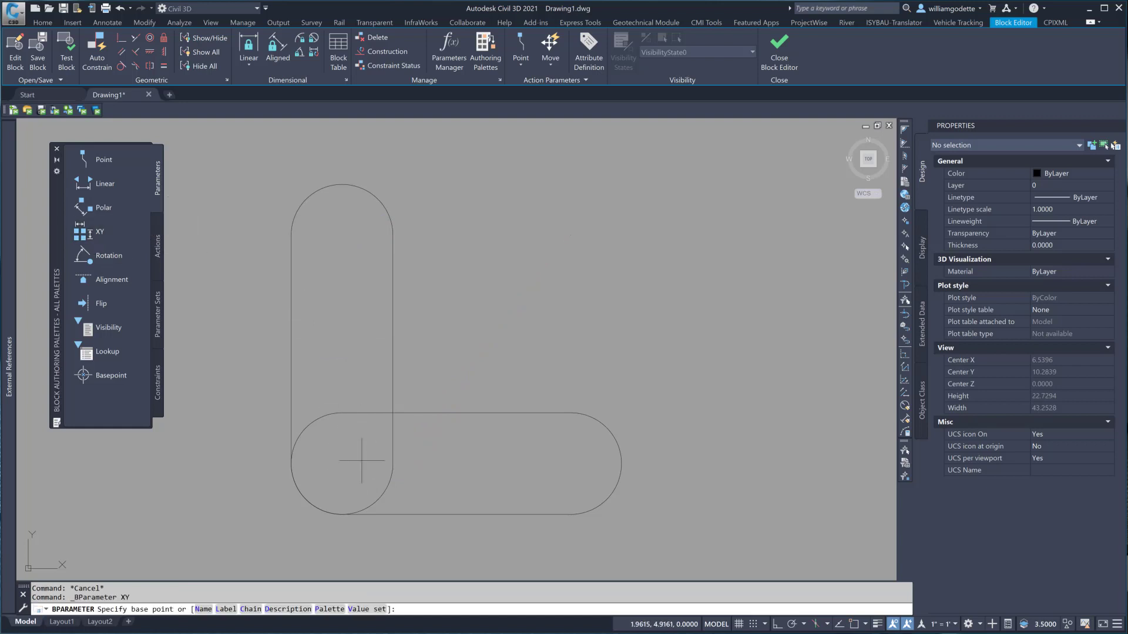
pyautogui.write('cen')
pyautogui.press('space')
pyautogui.click(378, 494)
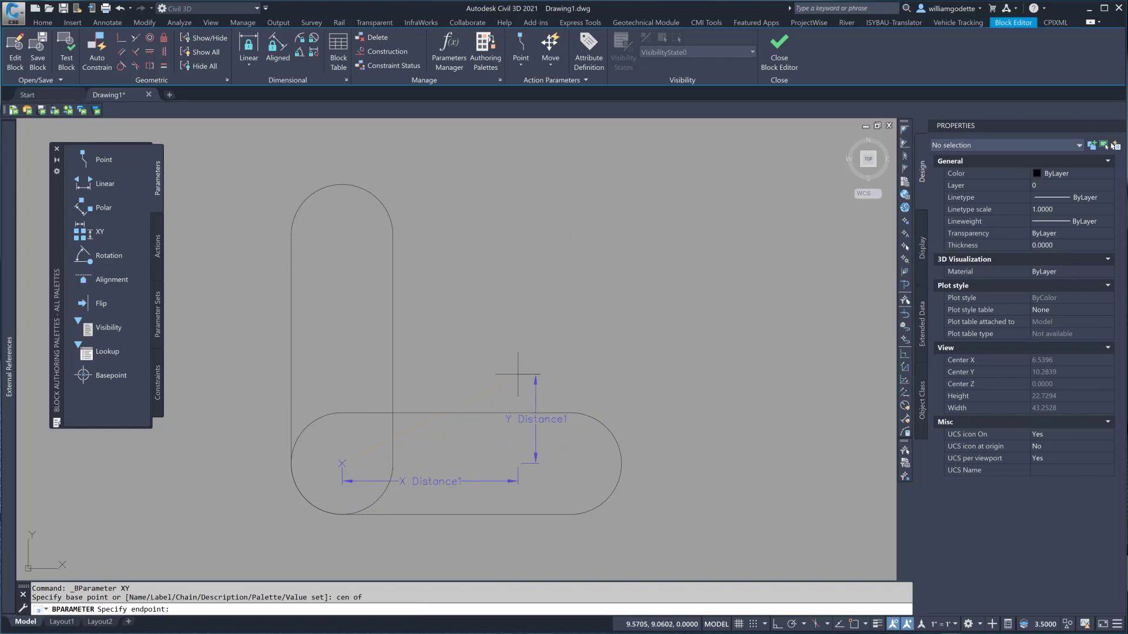
pyautogui.write('nod')
pyautogui.press('space')
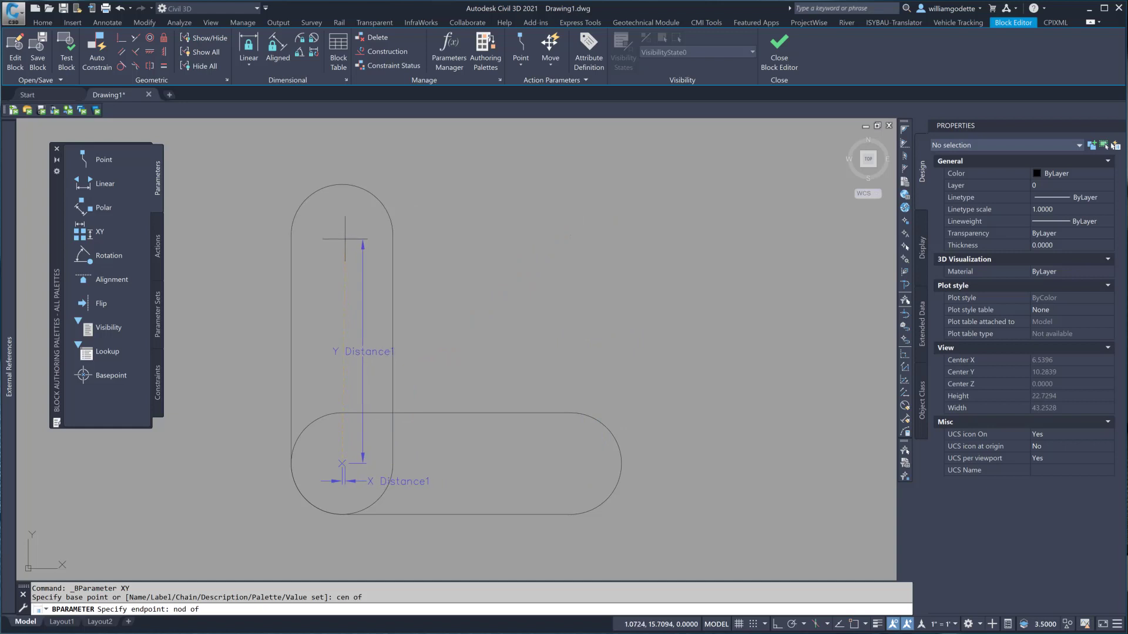
pyautogui.click(570, 235)
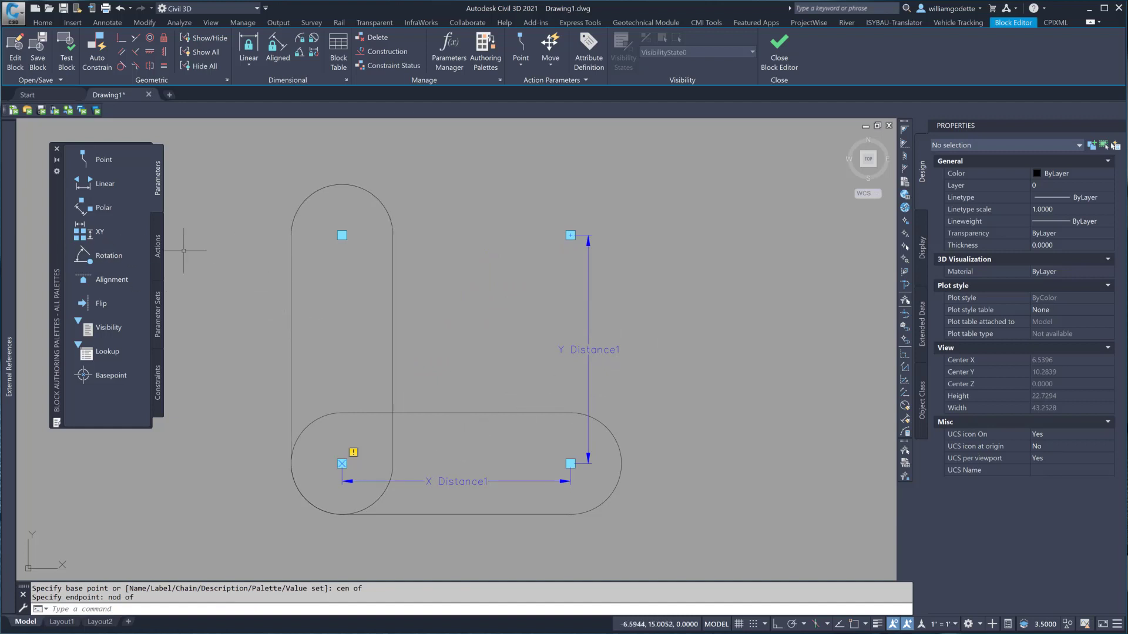
# - Add a stretch action to the XY parameter's X corner, framing the horizontal slot's right end and selecting that slot
pyautogui.click(158, 248)
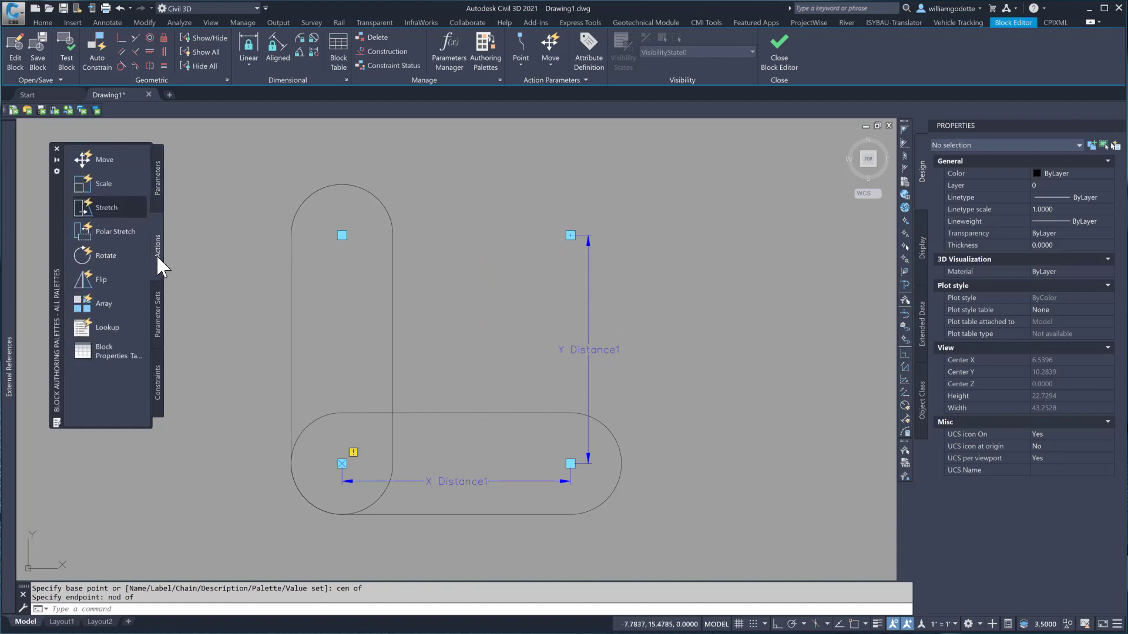
pyautogui.click(97, 207)
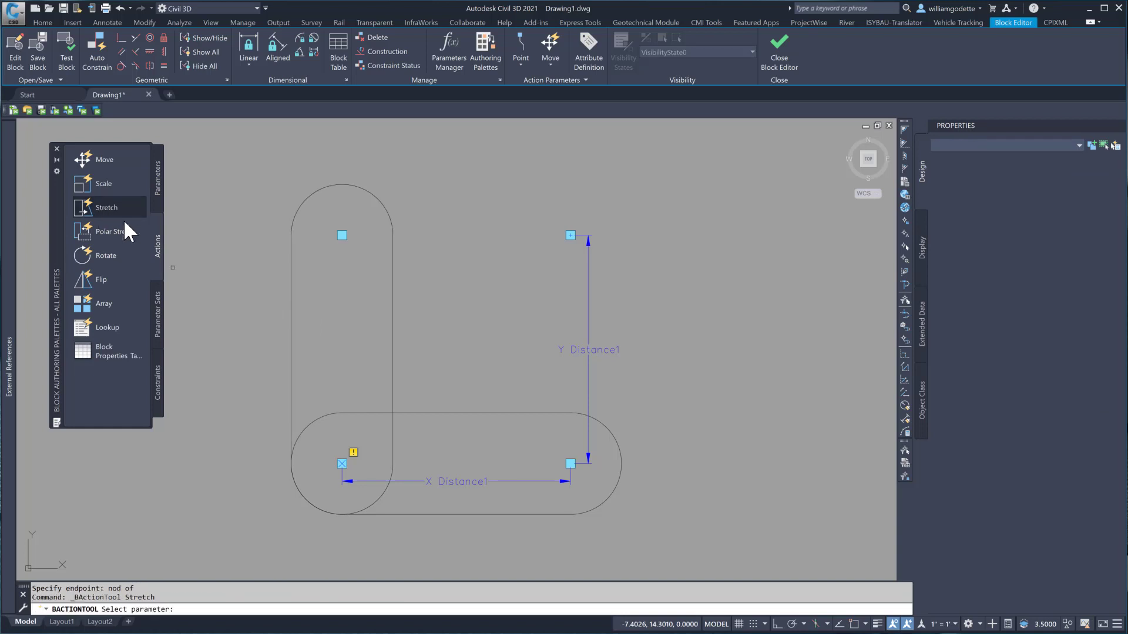
pyautogui.click(457, 483)
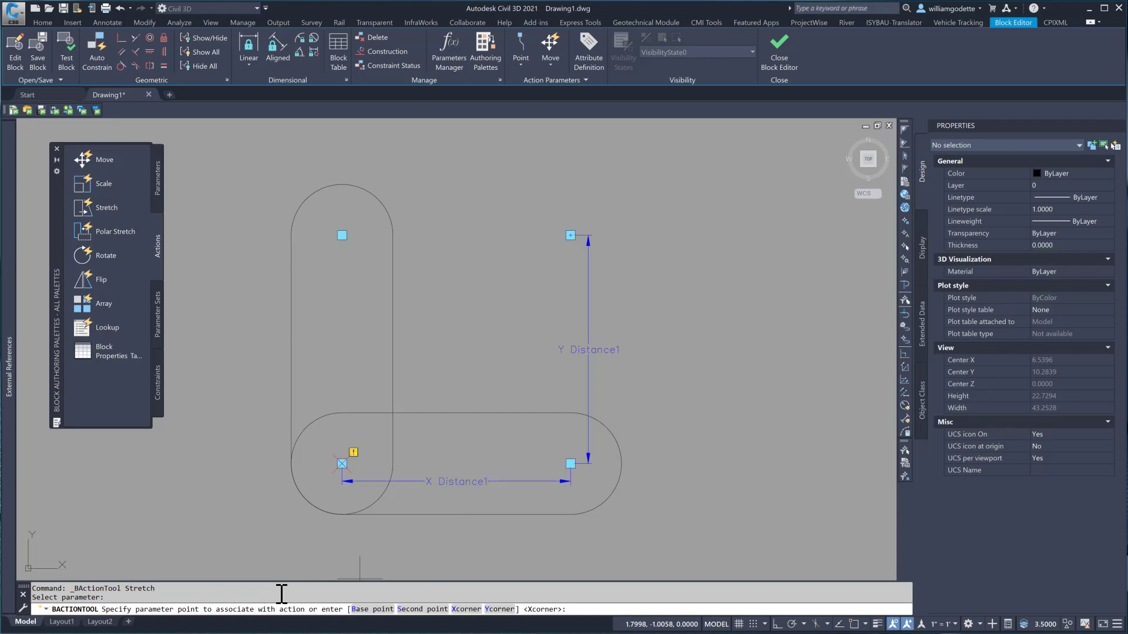
pyautogui.click(571, 463)
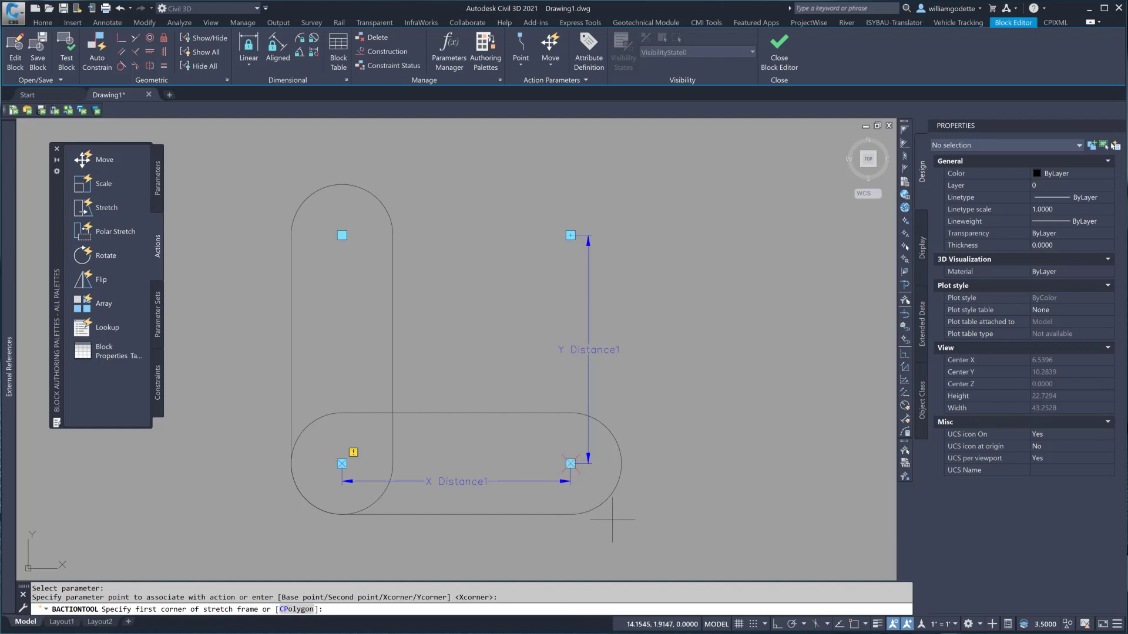
pyautogui.click(678, 545)
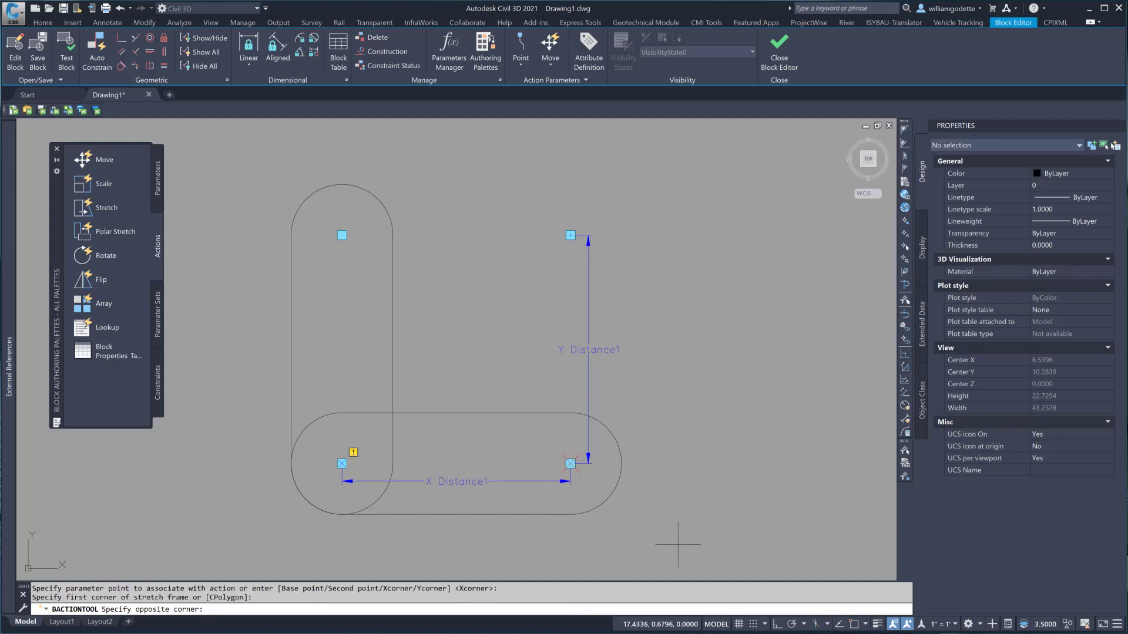
pyautogui.click(513, 401)
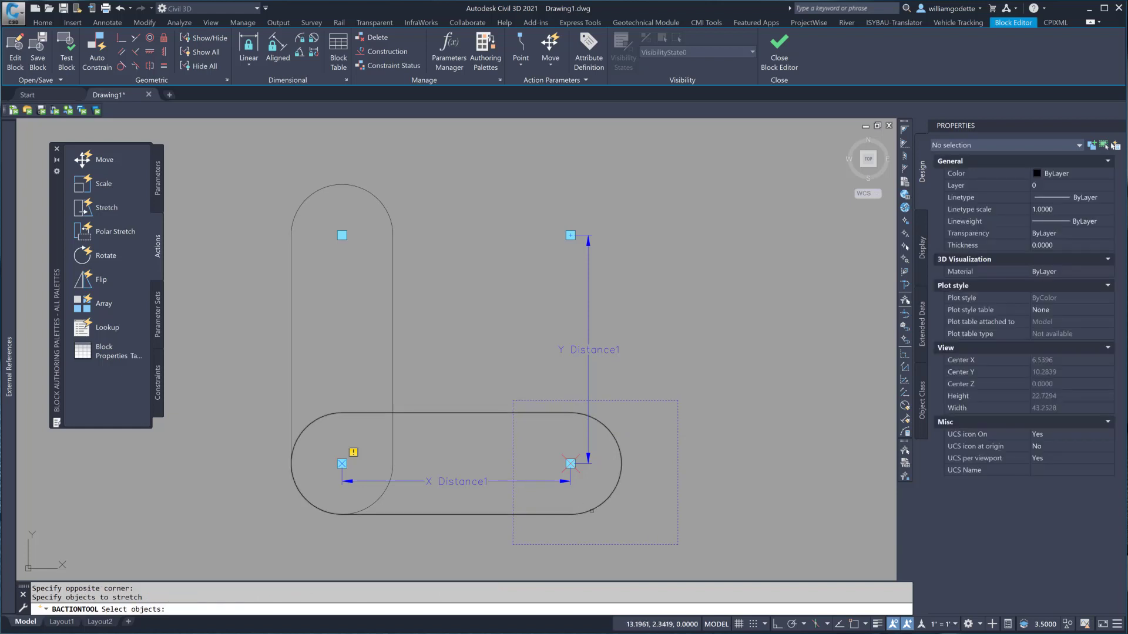
pyautogui.click(590, 515)
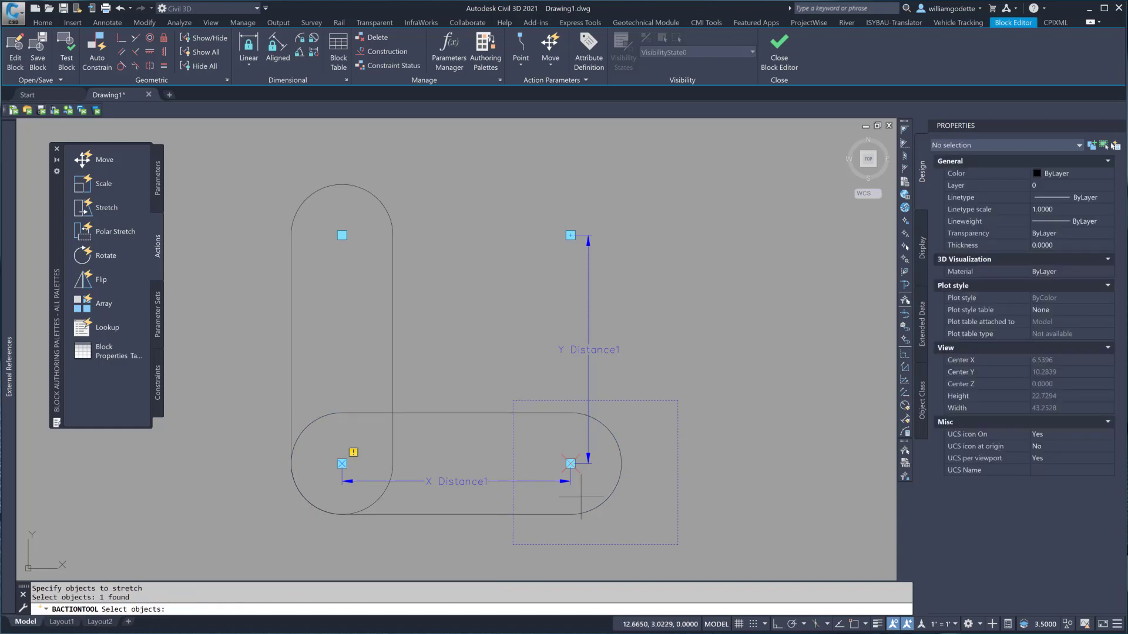
pyautogui.press('Return')
pyautogui.click(587, 490)
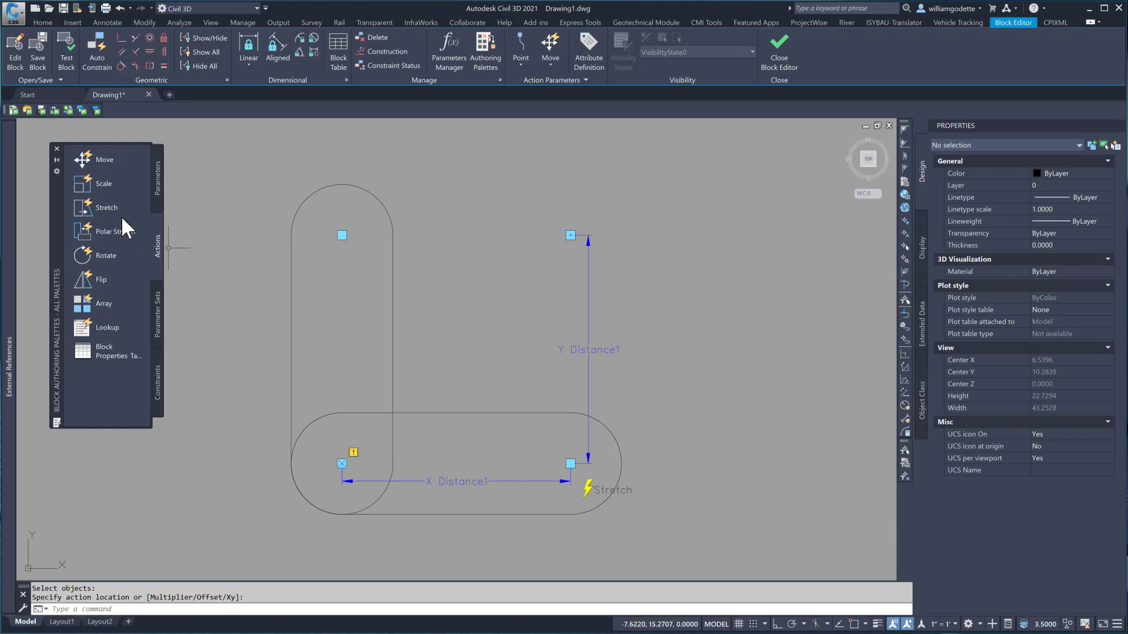
# - Add a stretch action to the XY parameter's Y corner, framing the vertical slot's upper end and selecting that slot
pyautogui.click(100, 206)
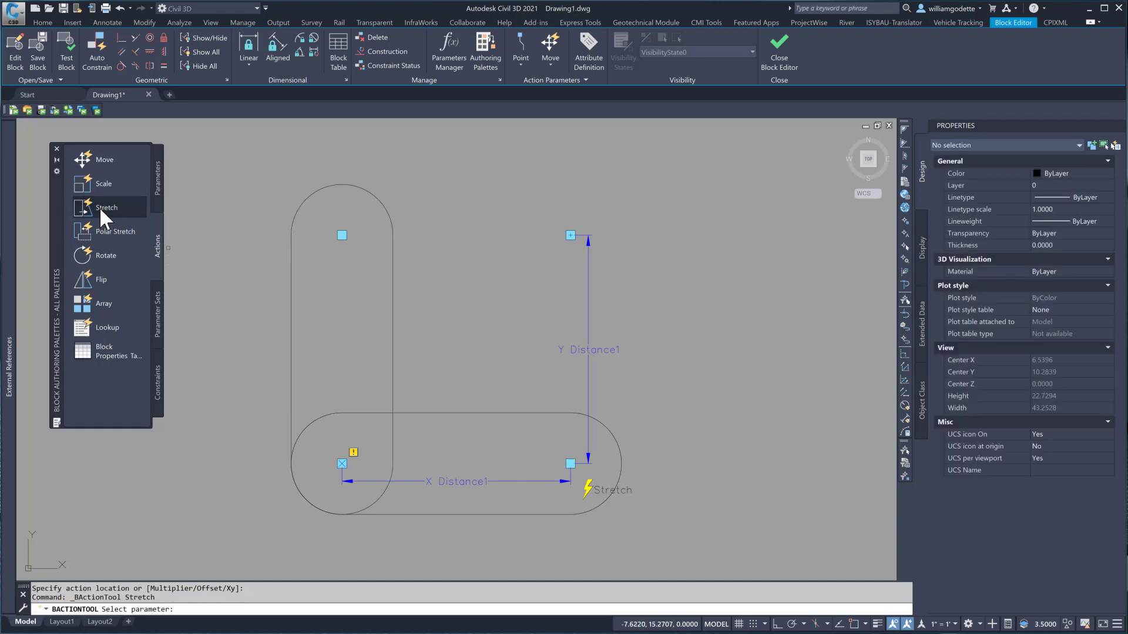
pyautogui.click(454, 482)
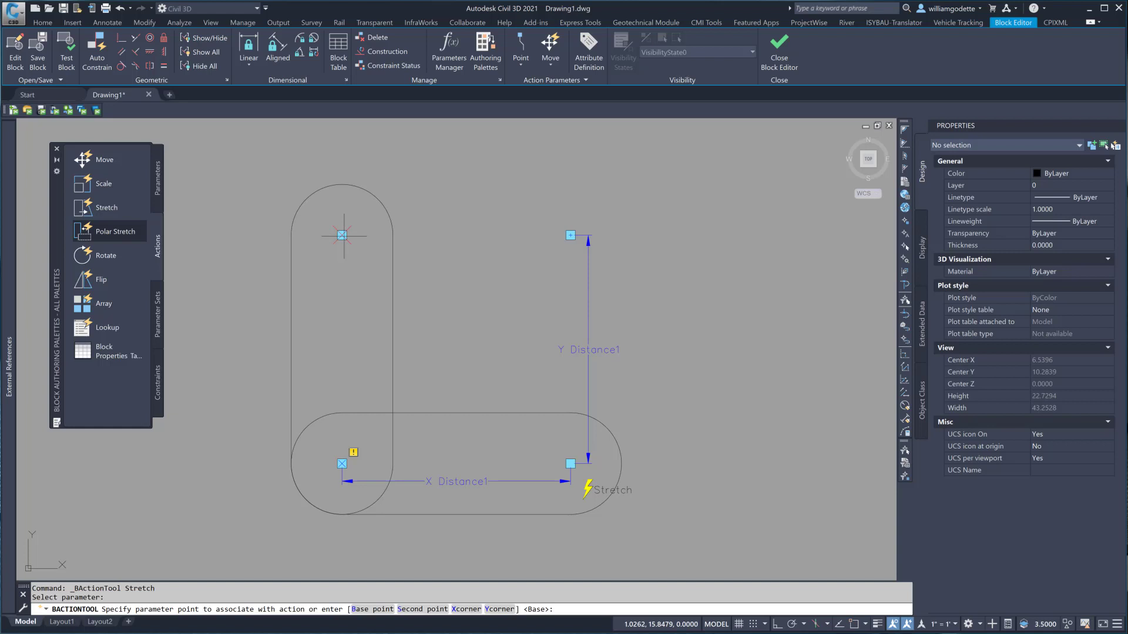
pyautogui.click(343, 235)
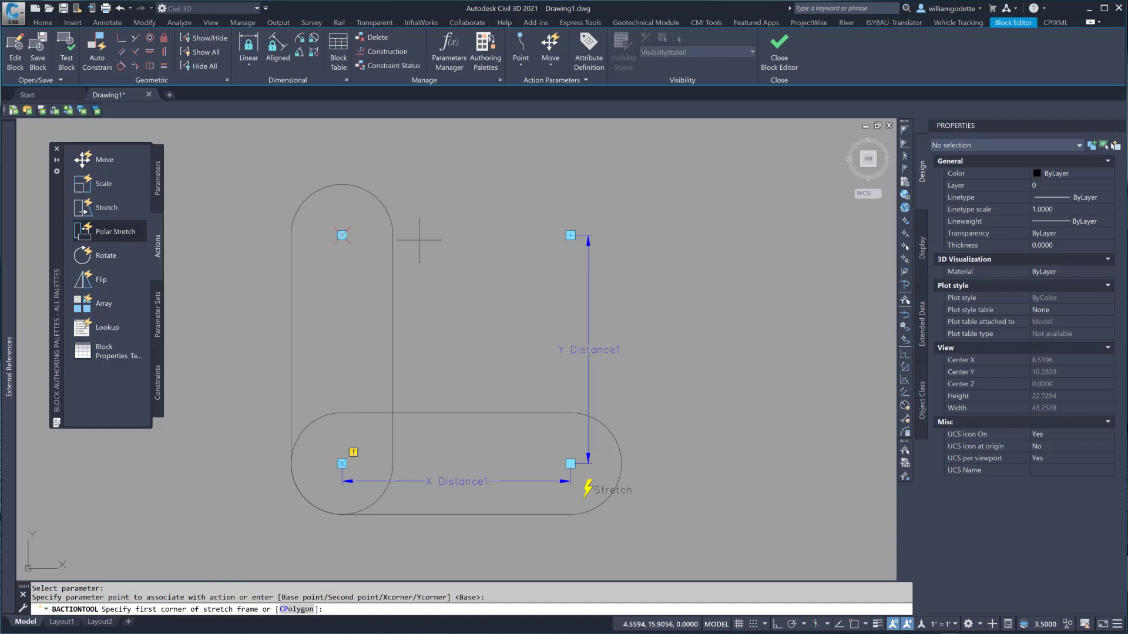
pyautogui.click(433, 282)
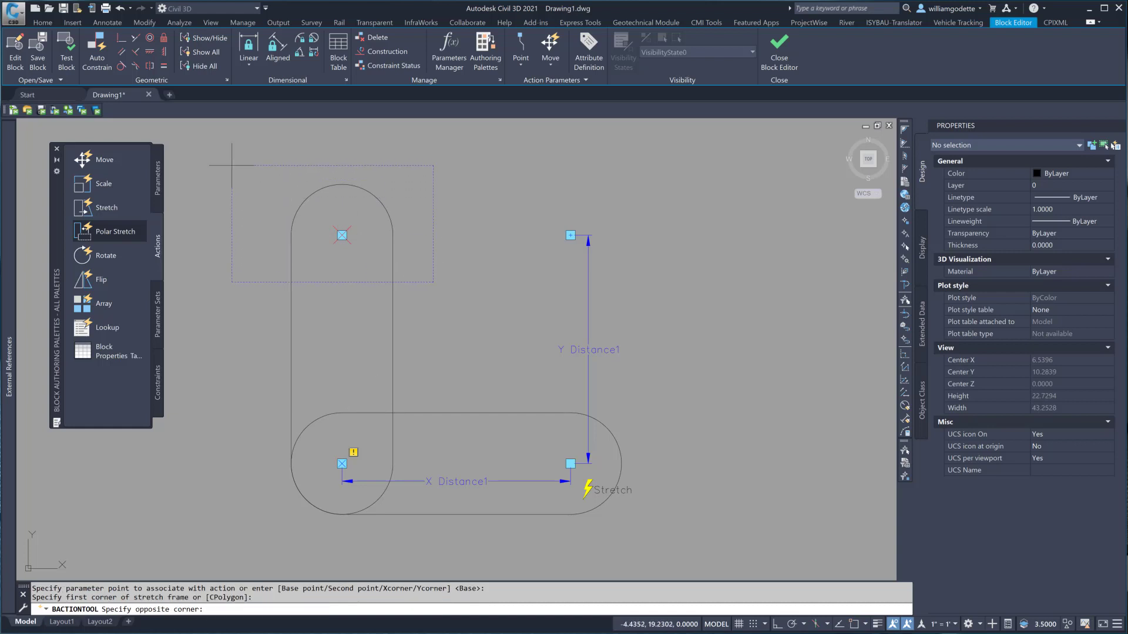
pyautogui.click(241, 153)
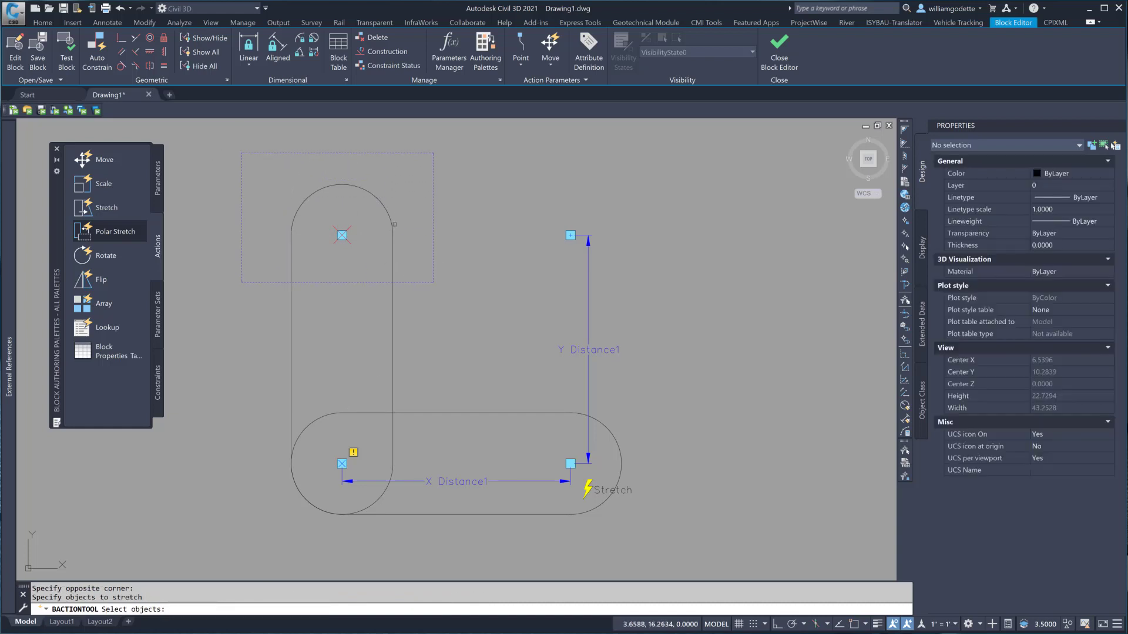
pyautogui.click(393, 224)
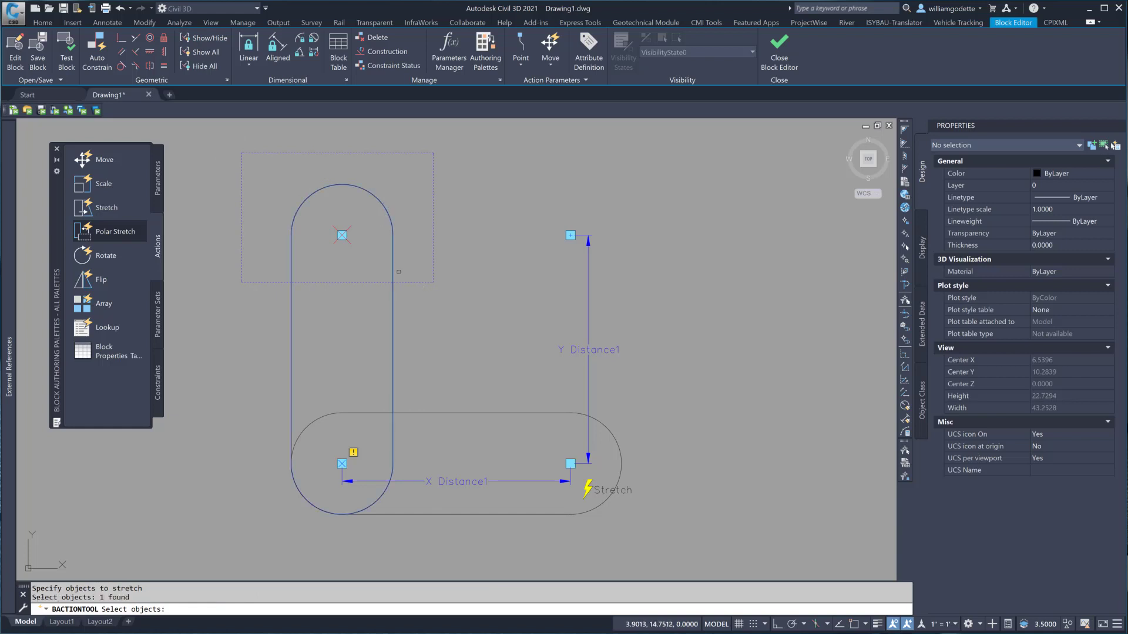
pyautogui.press('Return')
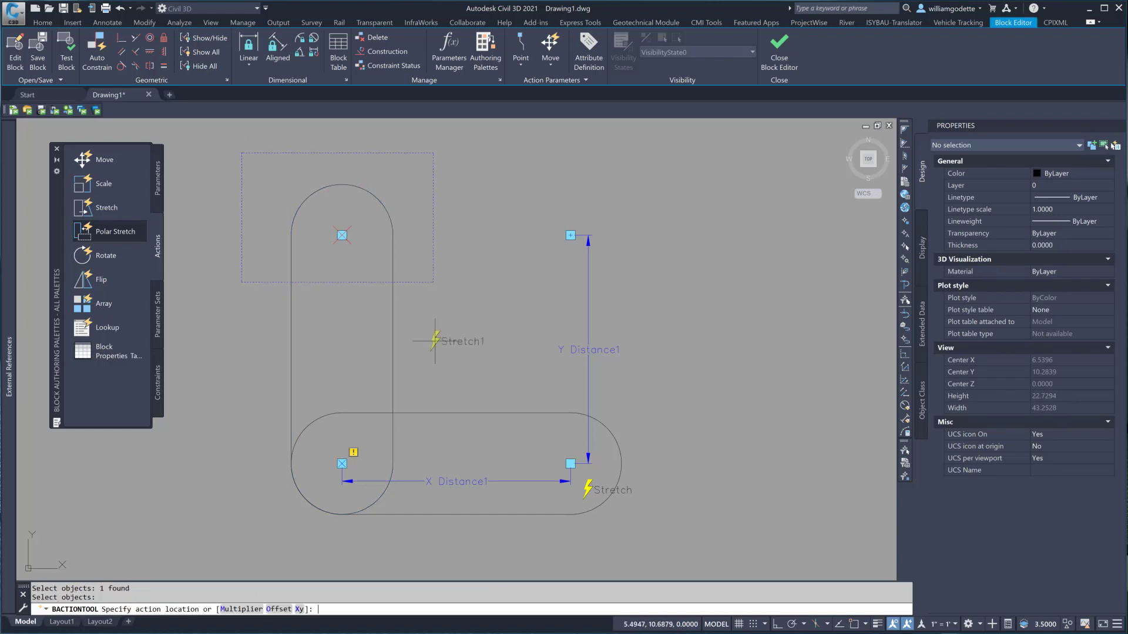
pyautogui.click(319, 210)
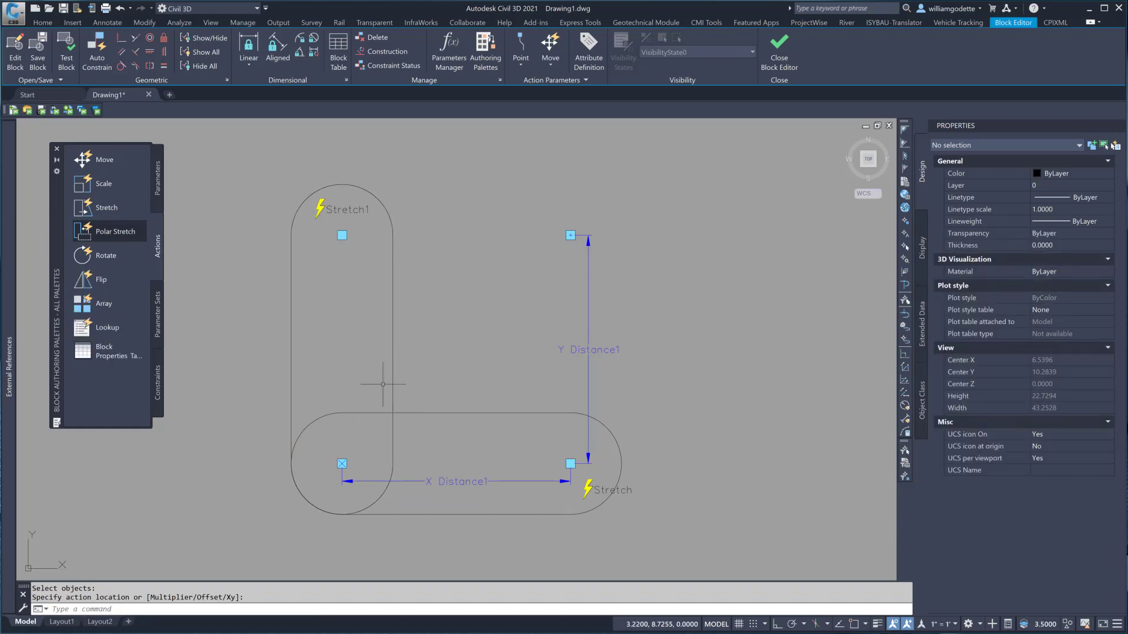
# - Save the block and preview stretching the horizontal slot by its right grip in a test window, with ortho on
pyautogui.click(41, 61)
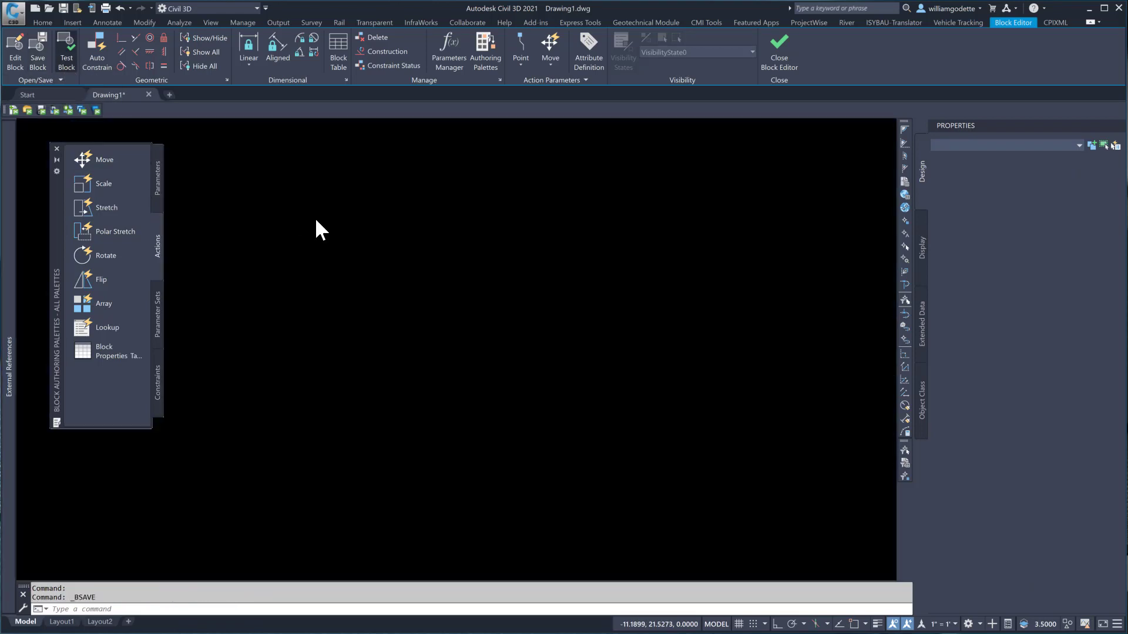
pyautogui.click(67, 59)
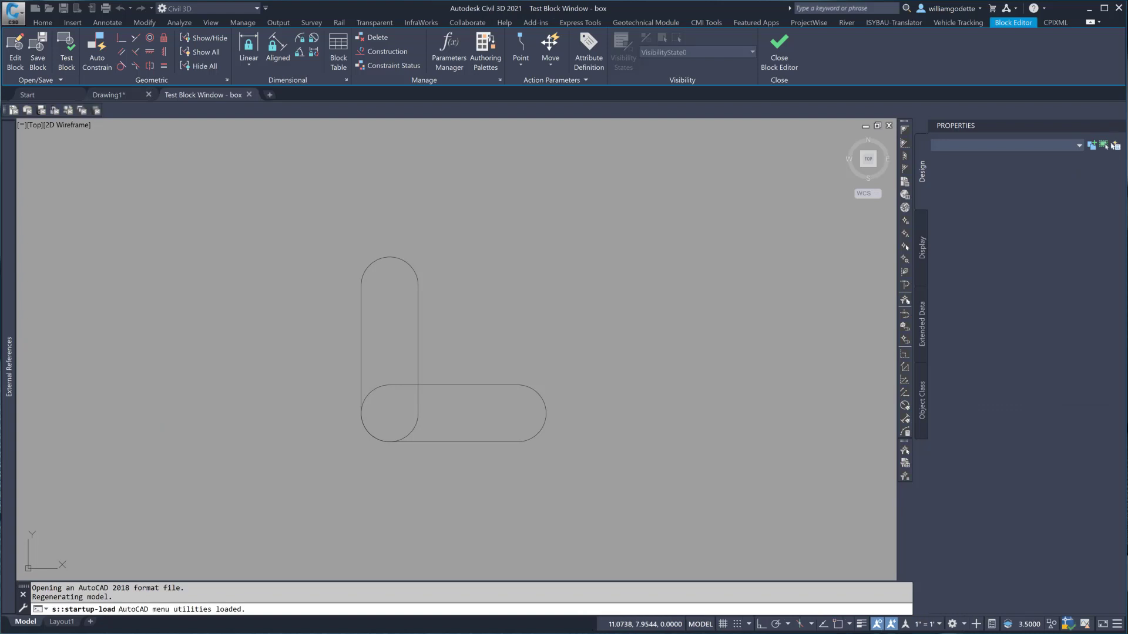
pyautogui.click(579, 447)
pyautogui.click(540, 417)
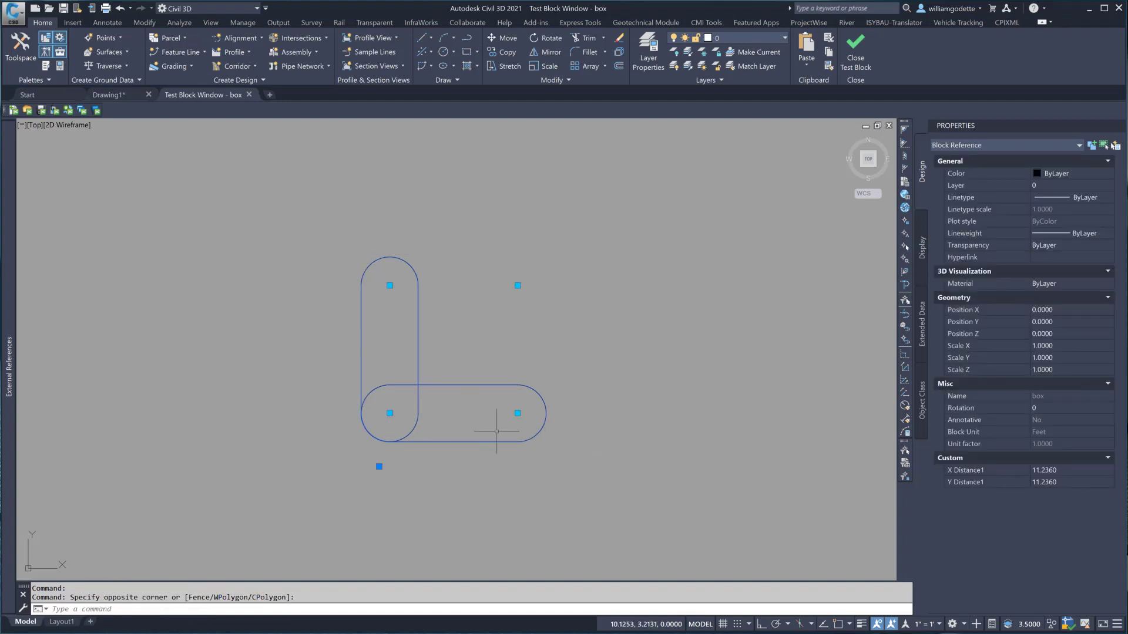
pyautogui.click(518, 413)
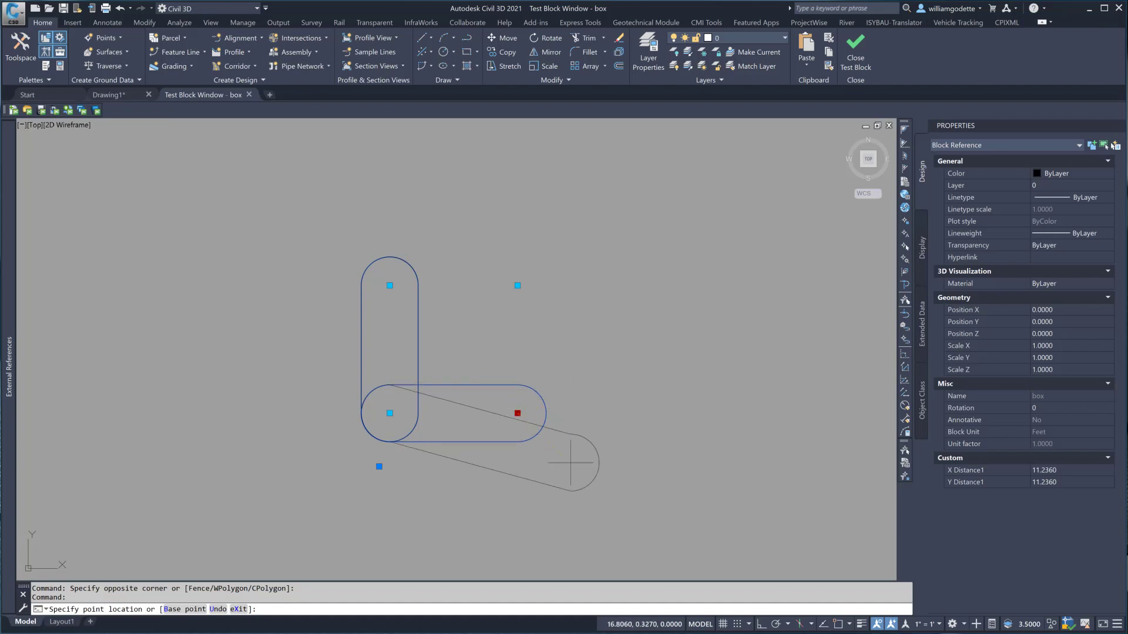
pyautogui.press('F8')
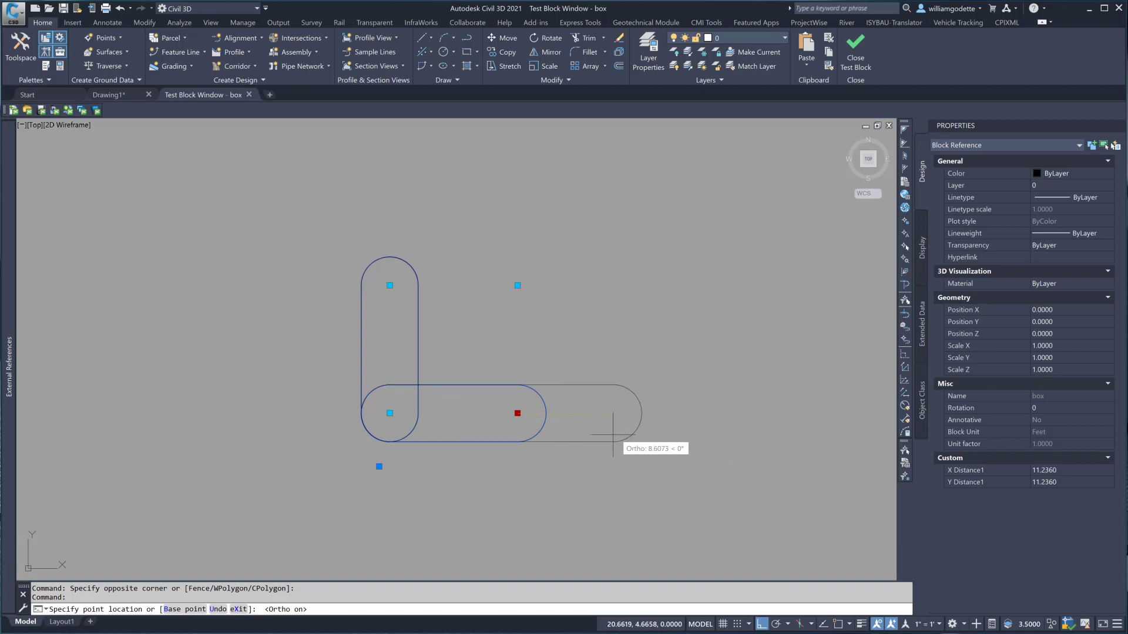
pyautogui.press('Escape')
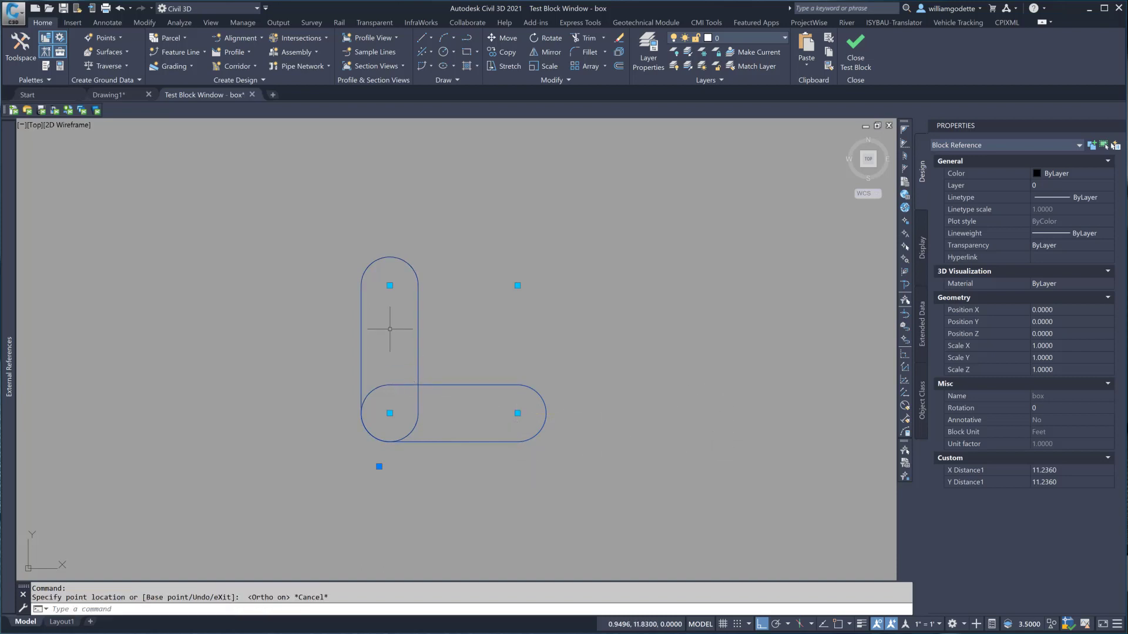
# - Preview stretching the vertical slot by its upper grip, and both slots by the diagonal corner grip with ortho off, cancelling each stretch
pyautogui.click(389, 286)
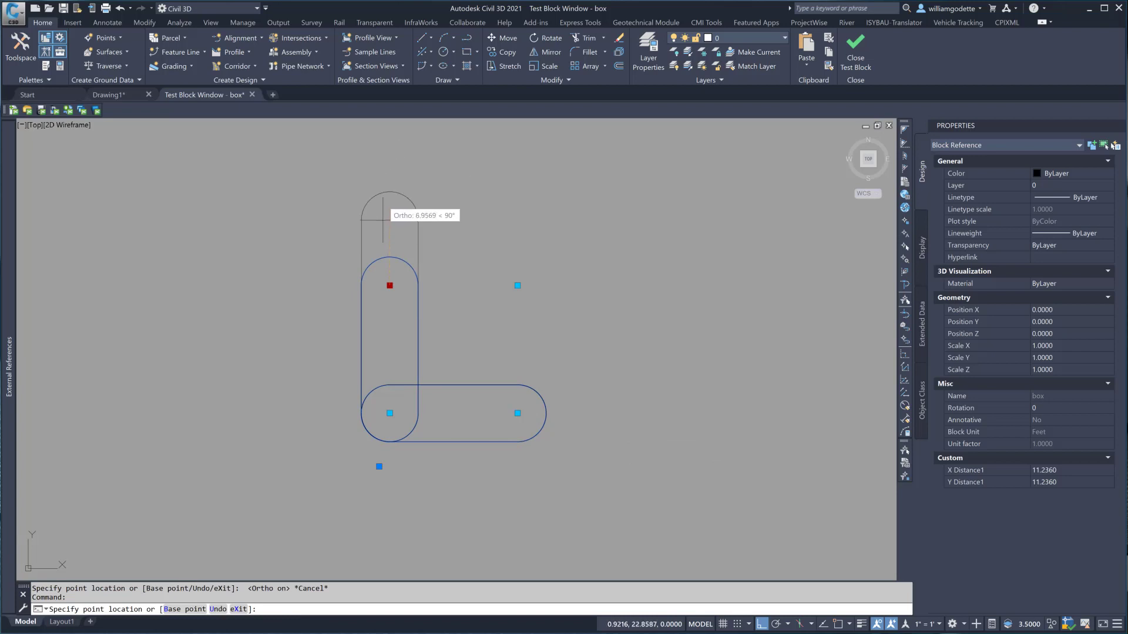
pyautogui.press('Escape')
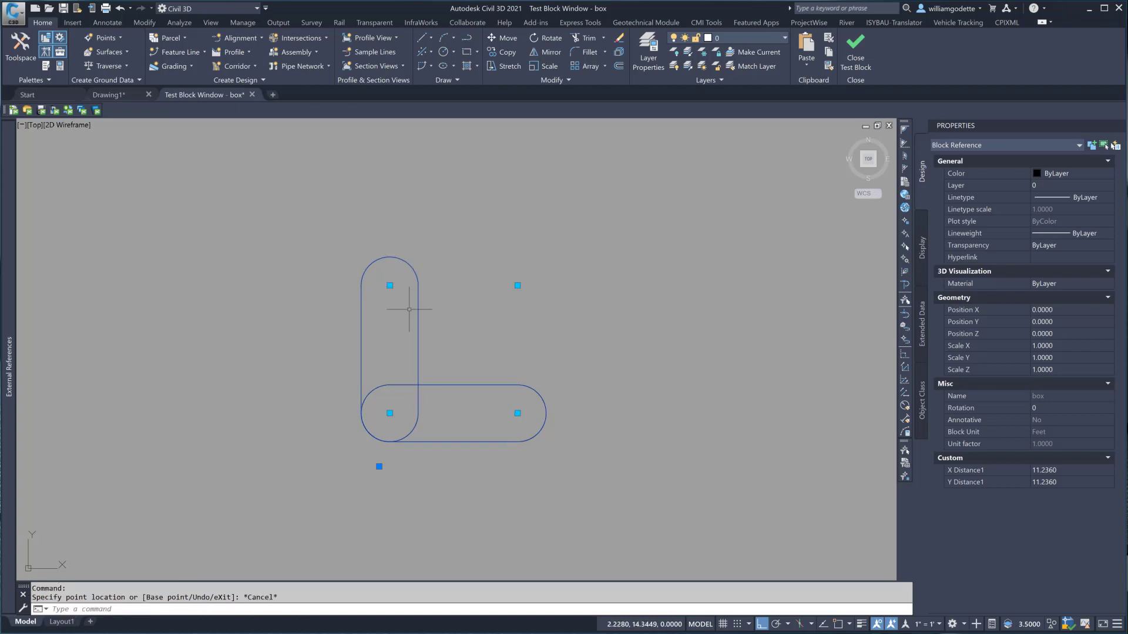
pyautogui.click(517, 286)
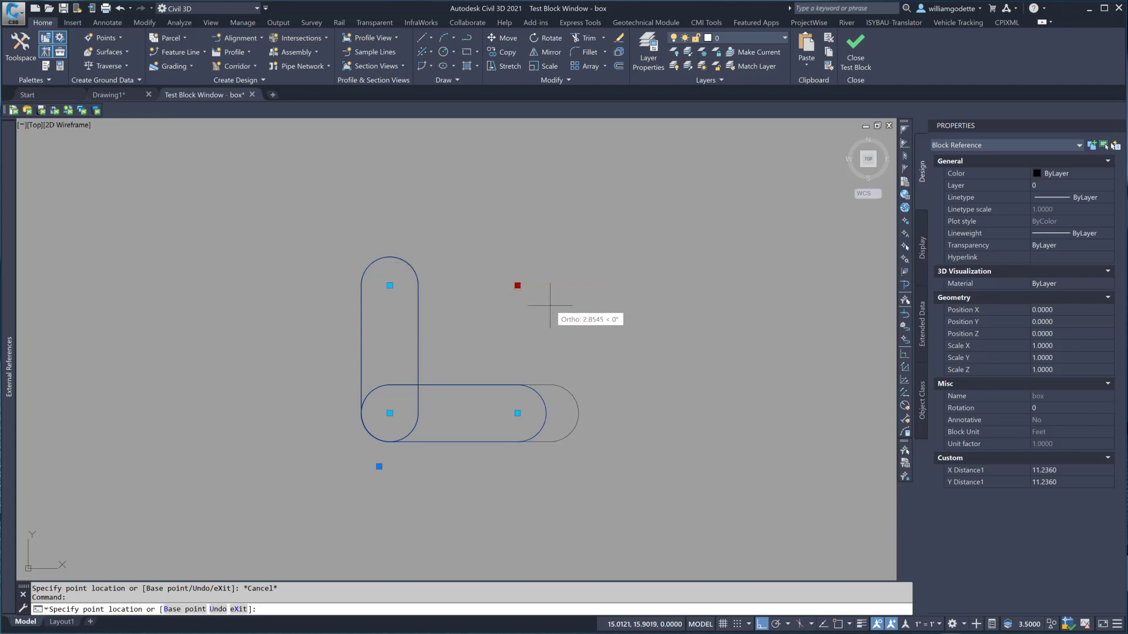
pyautogui.press('F8')
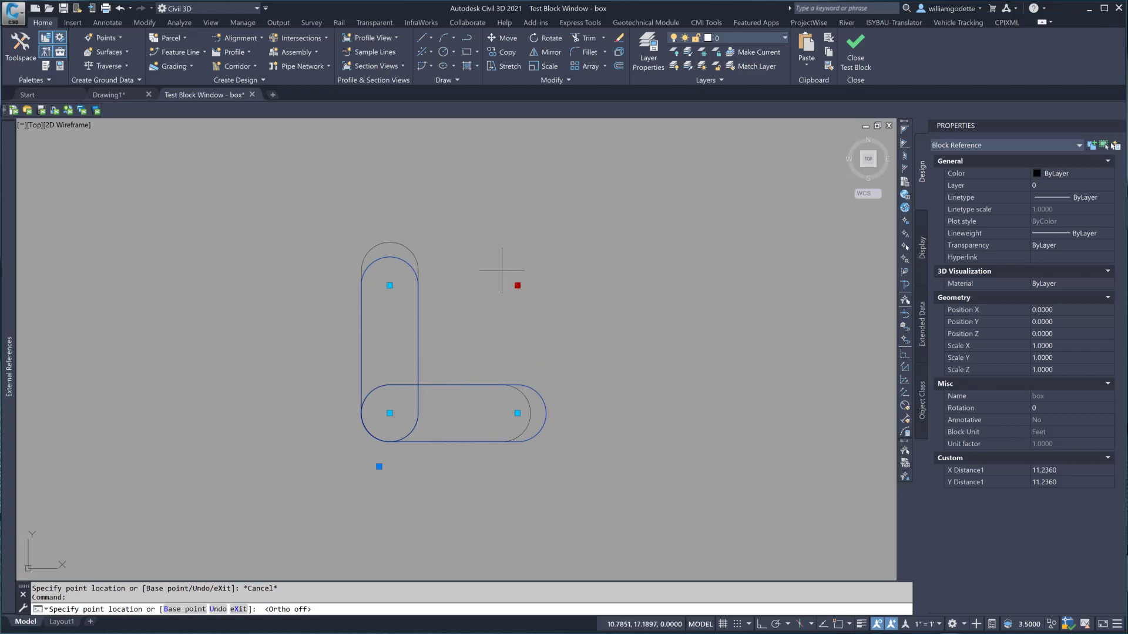
pyautogui.press('Escape')
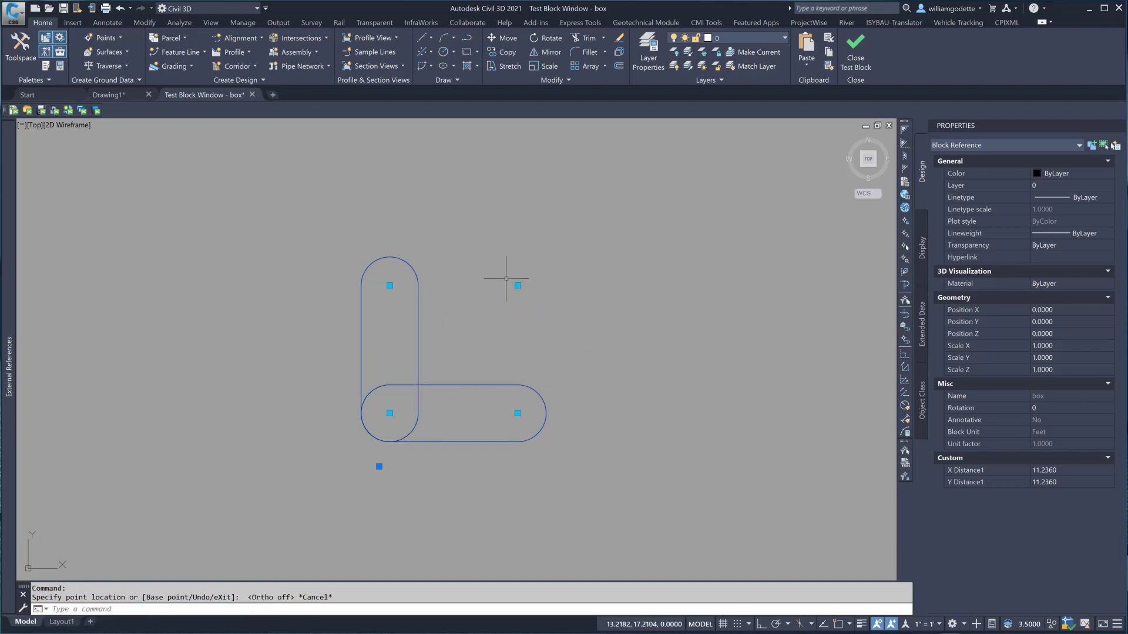
# - Close the test window and the Block Editor, discarding the unsaved changes
pyautogui.click(856, 52)
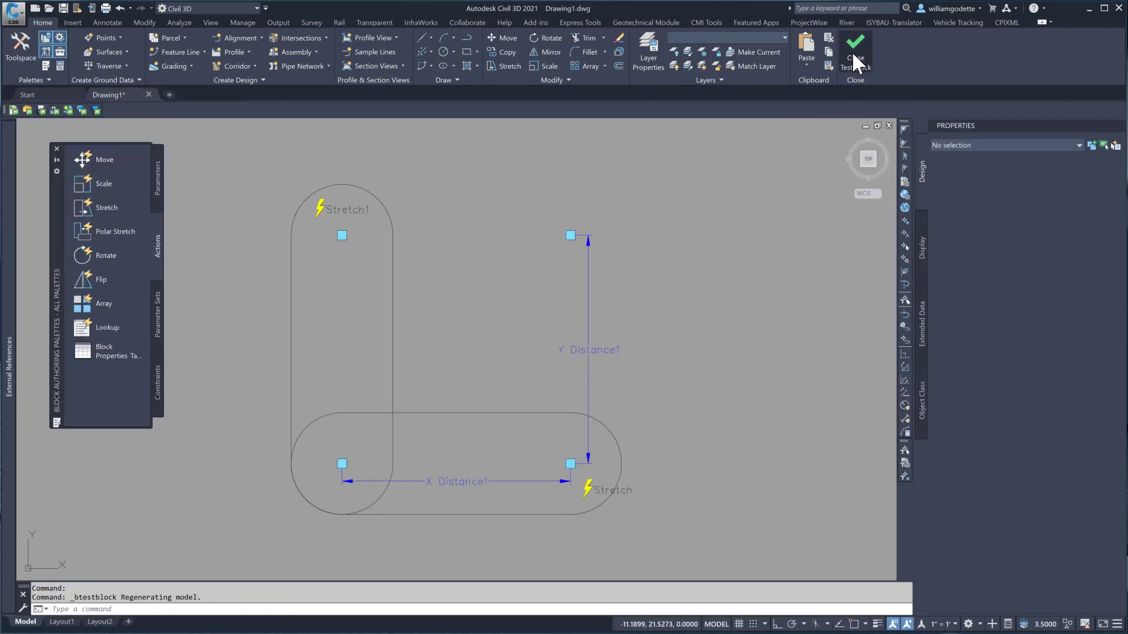
pyautogui.click(784, 57)
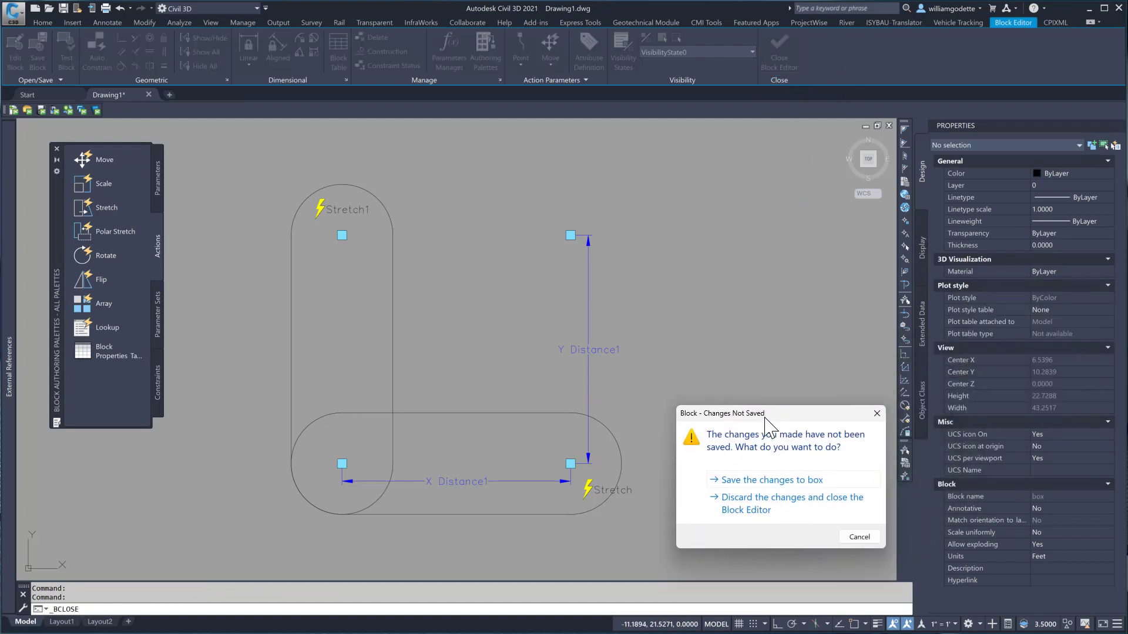
pyautogui.click(762, 504)
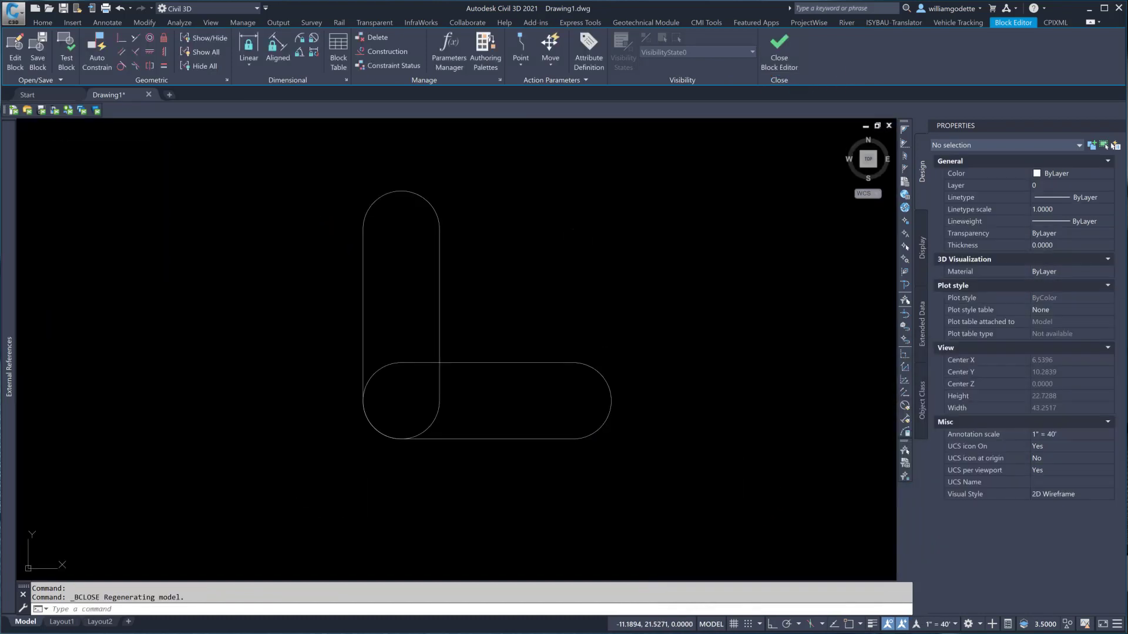
# - Preview stretching the drawing's box block by its right grip with ortho on and its diagonal corner grip with ortho off, cancelling both
pyautogui.click(643, 403)
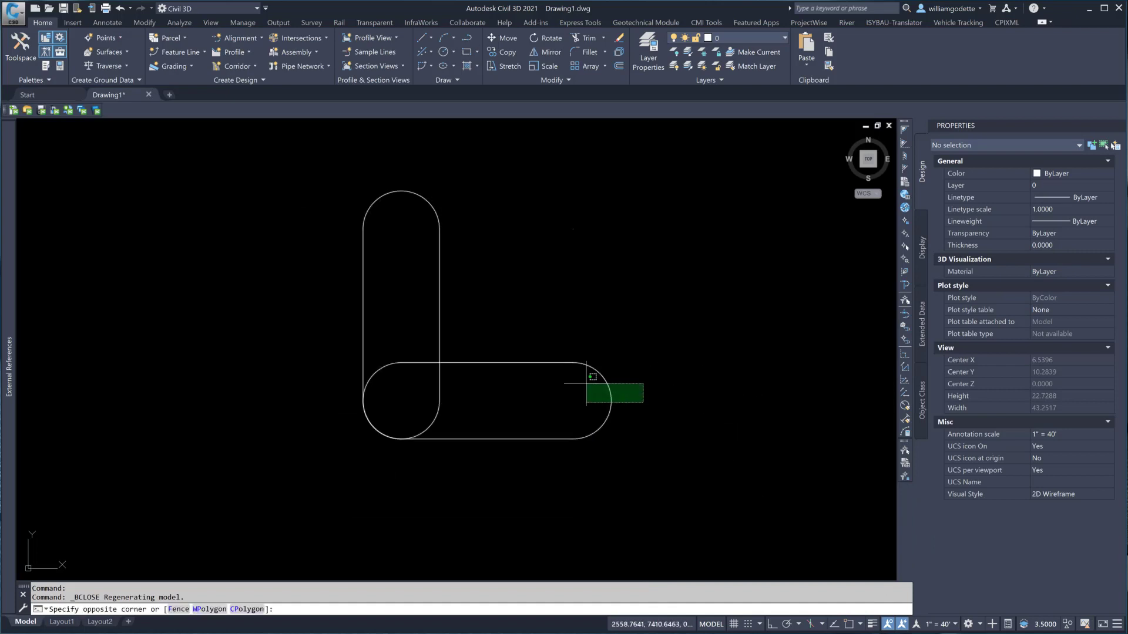
pyautogui.click(590, 417)
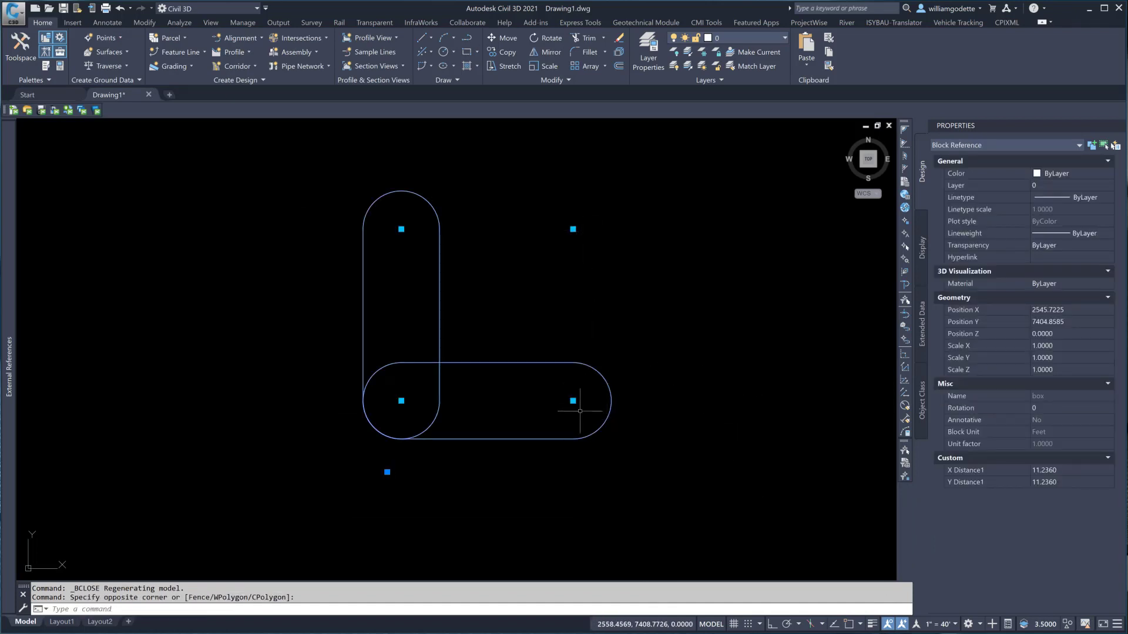
pyautogui.click(572, 401)
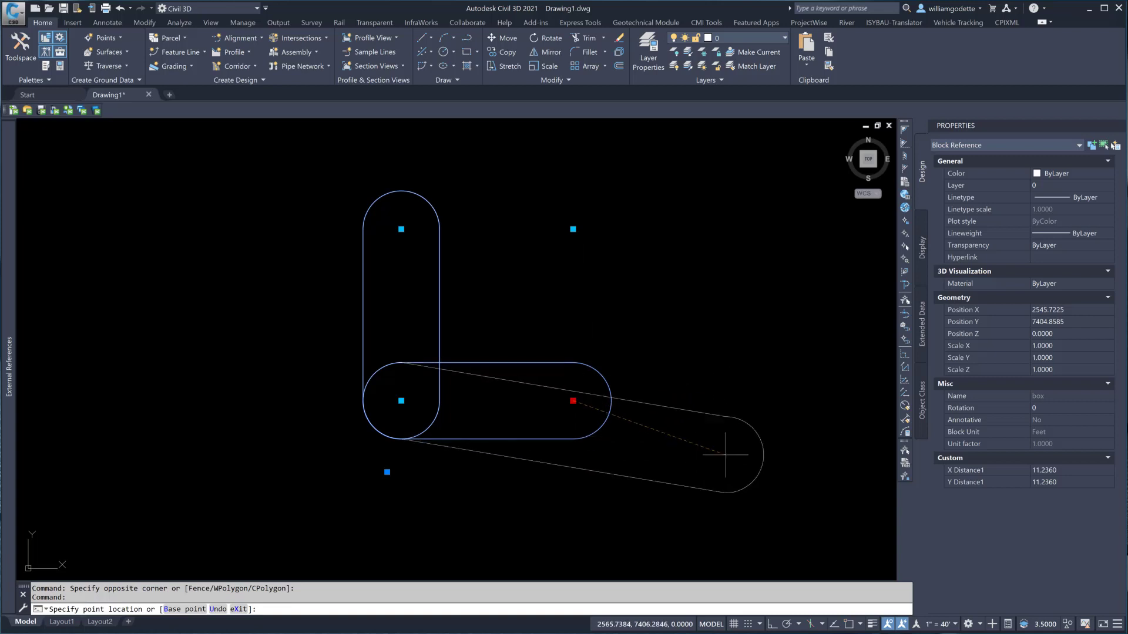
pyautogui.press('F8')
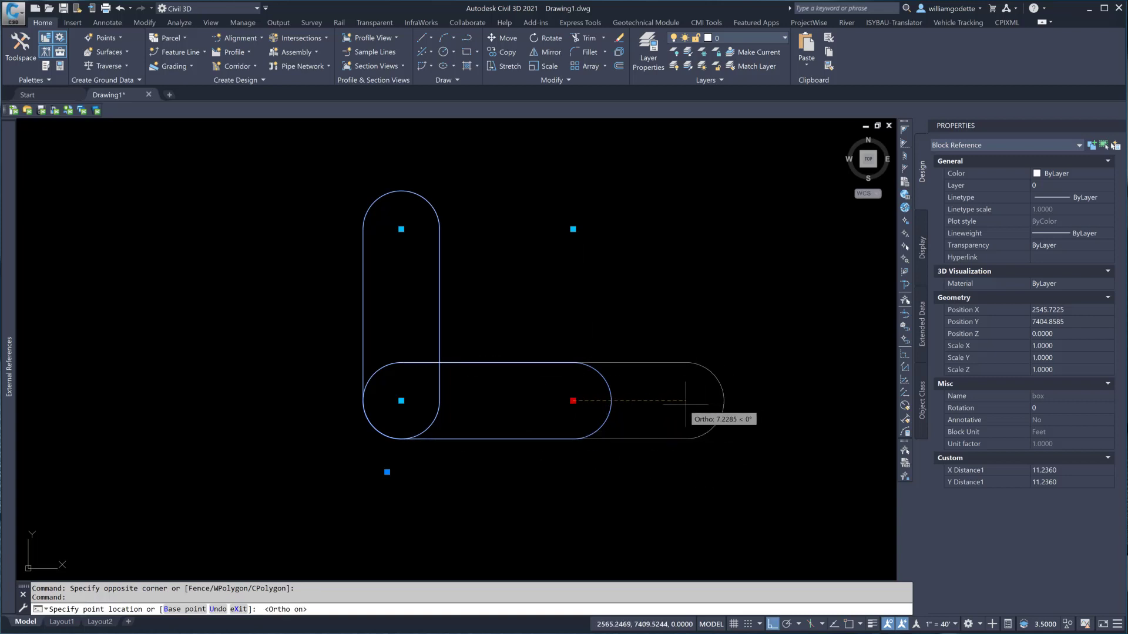
pyautogui.press('Escape')
pyautogui.click(572, 229)
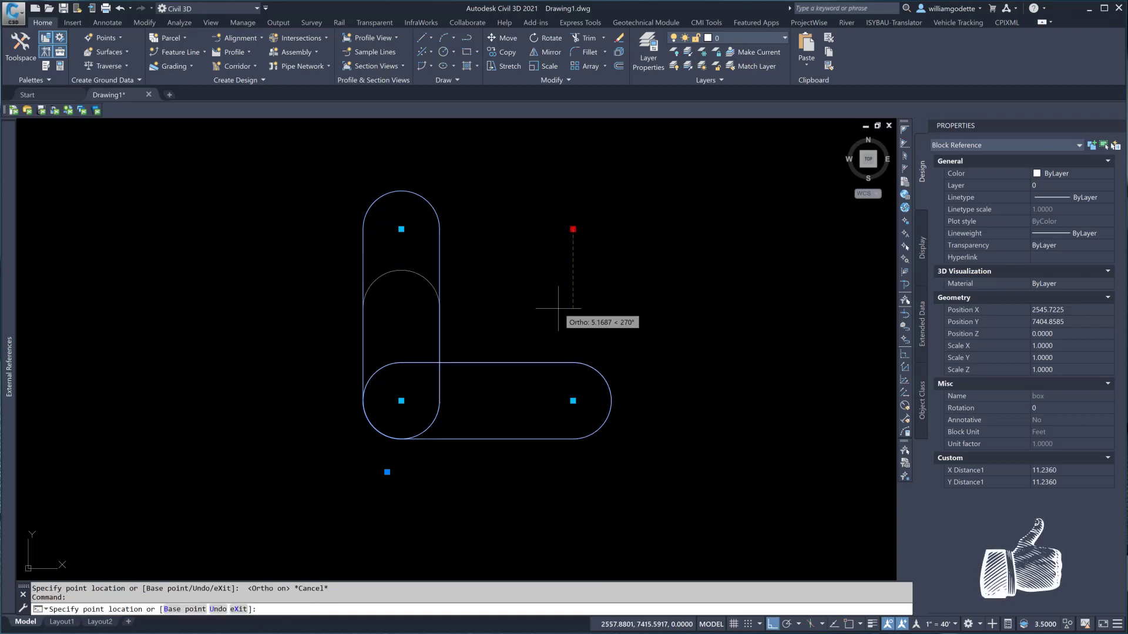
pyautogui.press('F8')
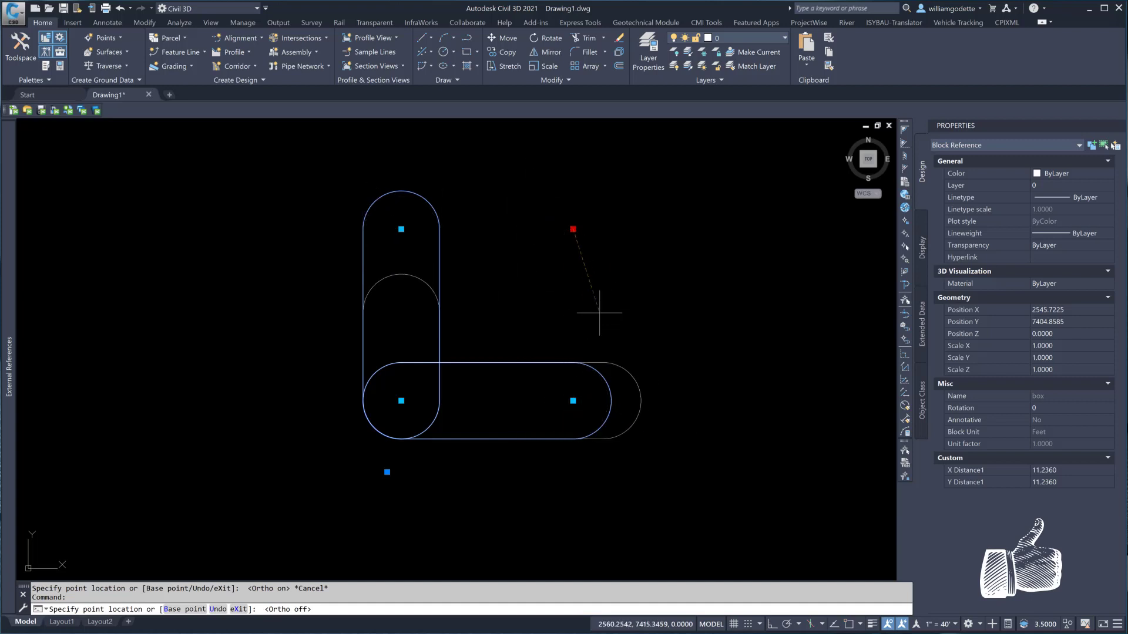
pyautogui.press('Escape')
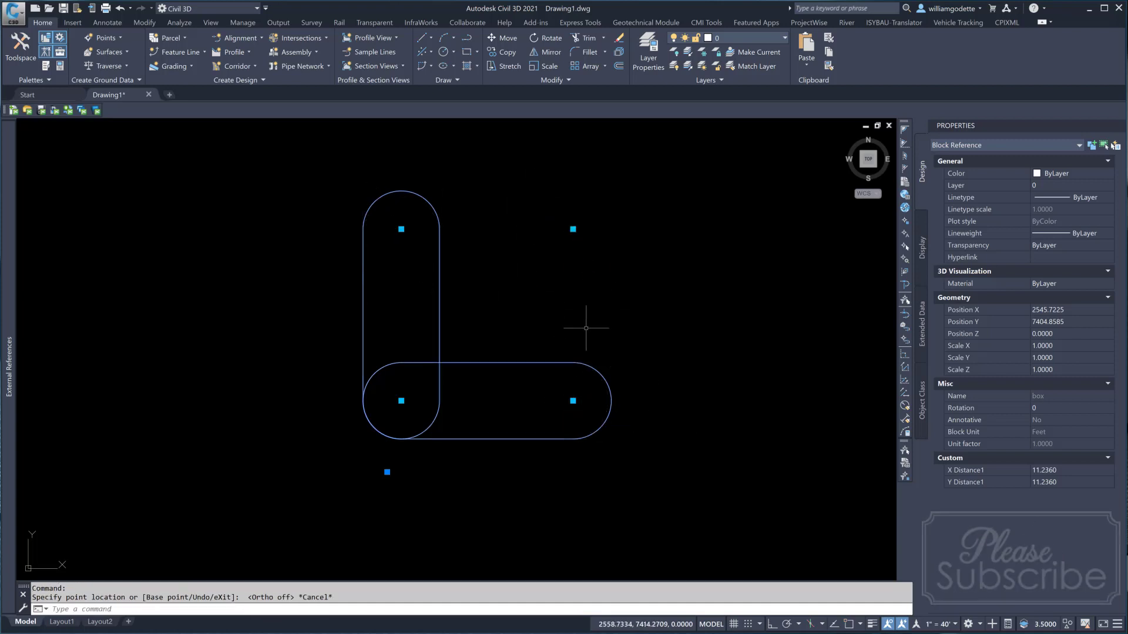